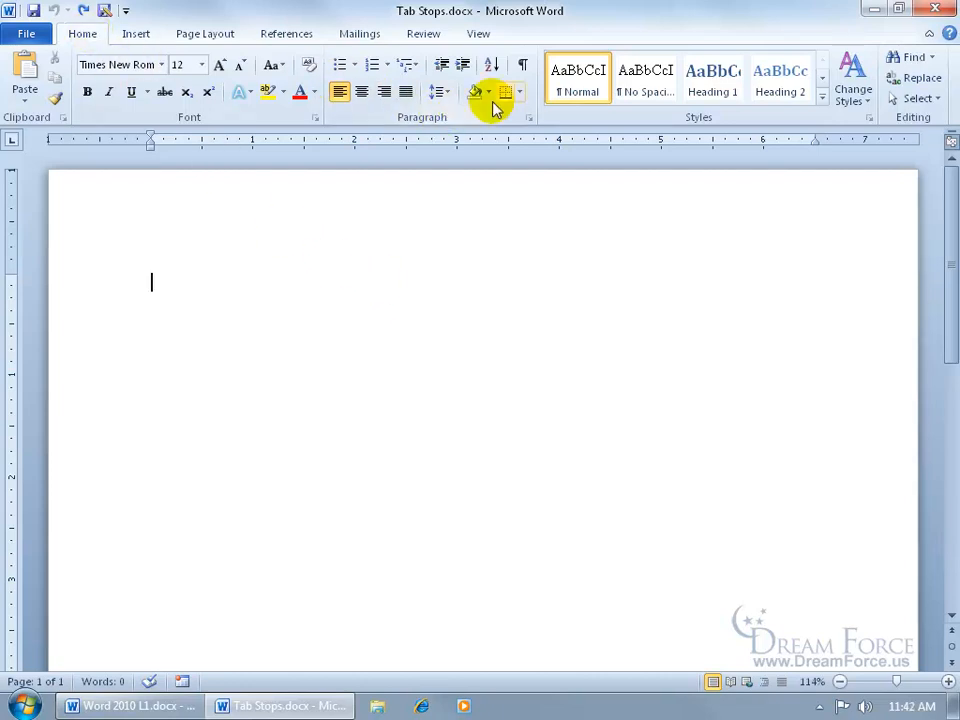
Show the formatting marks in the document and undo the trial spaces on the first line.
click(524, 70)
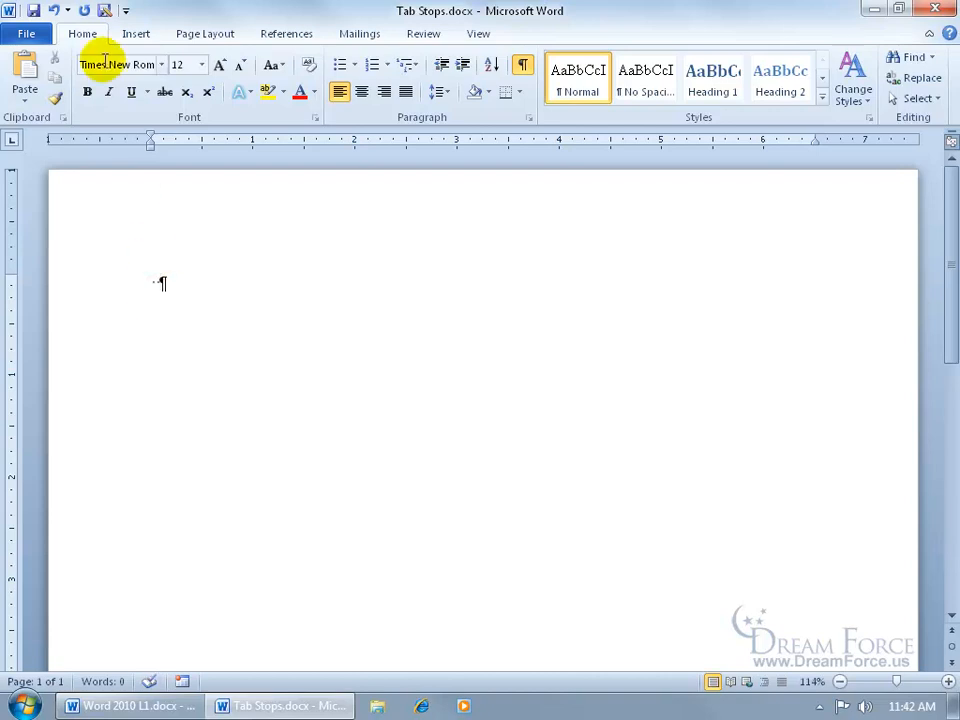
click(54, 10)
key(Tab)
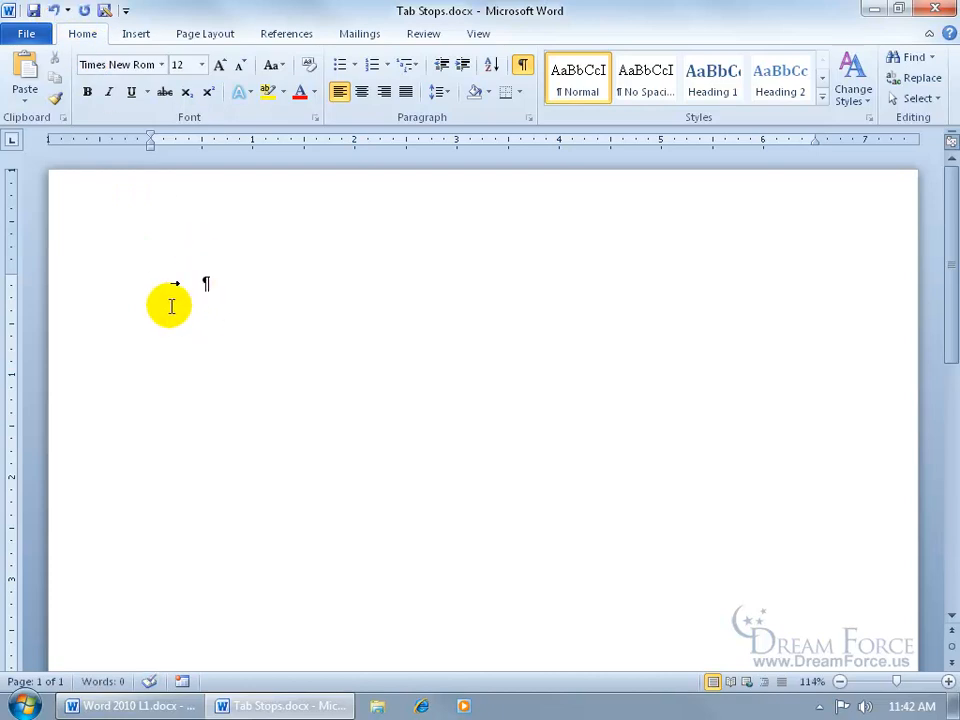
key(Tab)
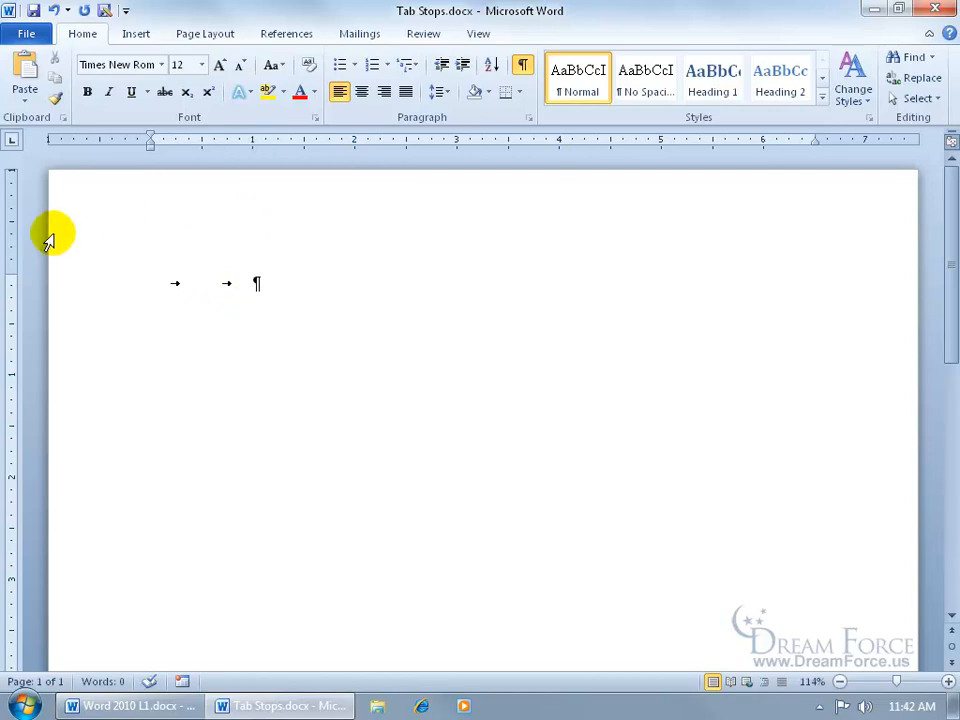
click(951, 141)
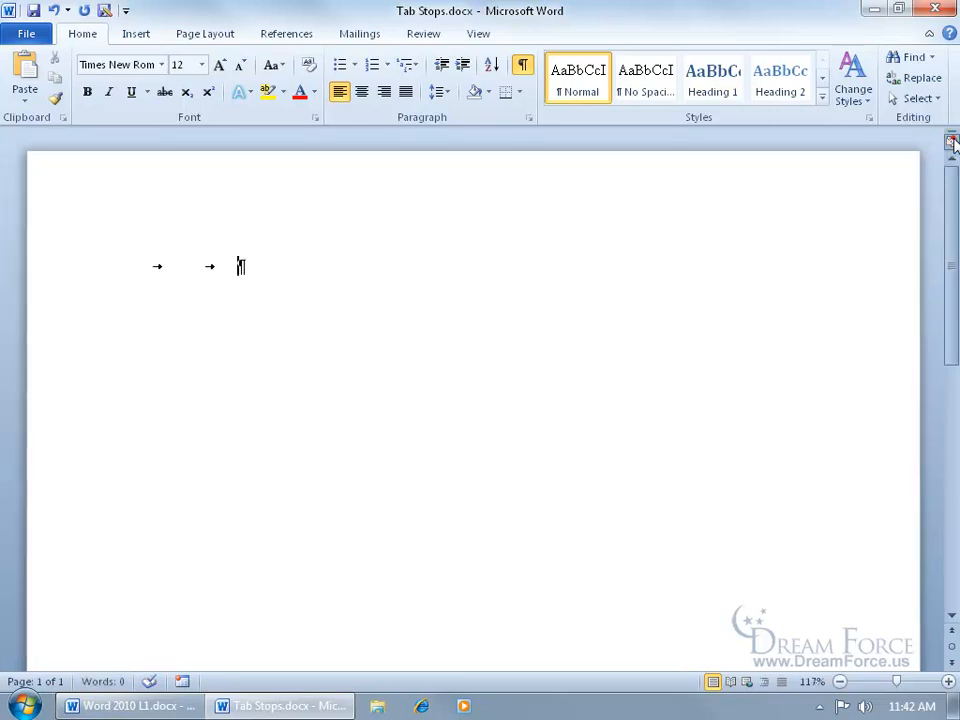
click(951, 141)
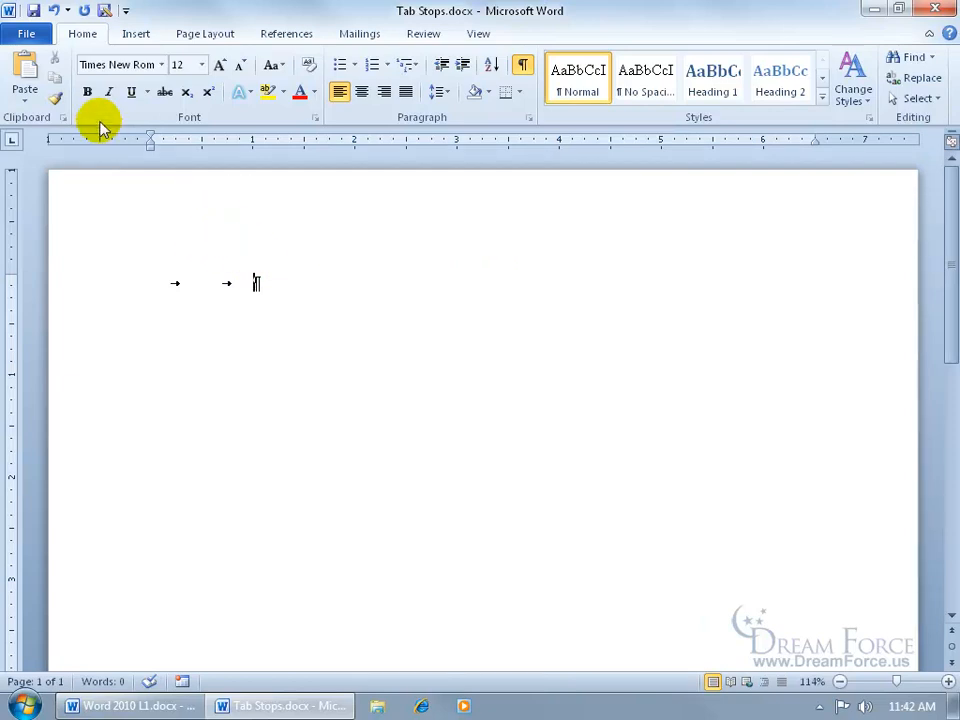
click(55, 10)
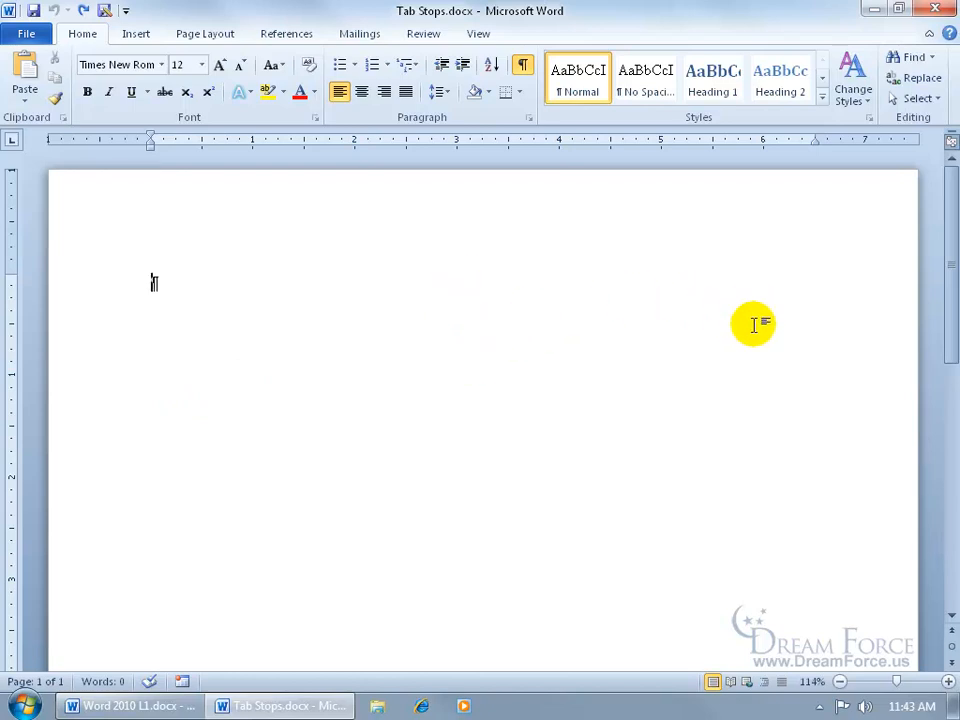
Enter the heading "Books" on the first line, followed by a tab.
text(Books)
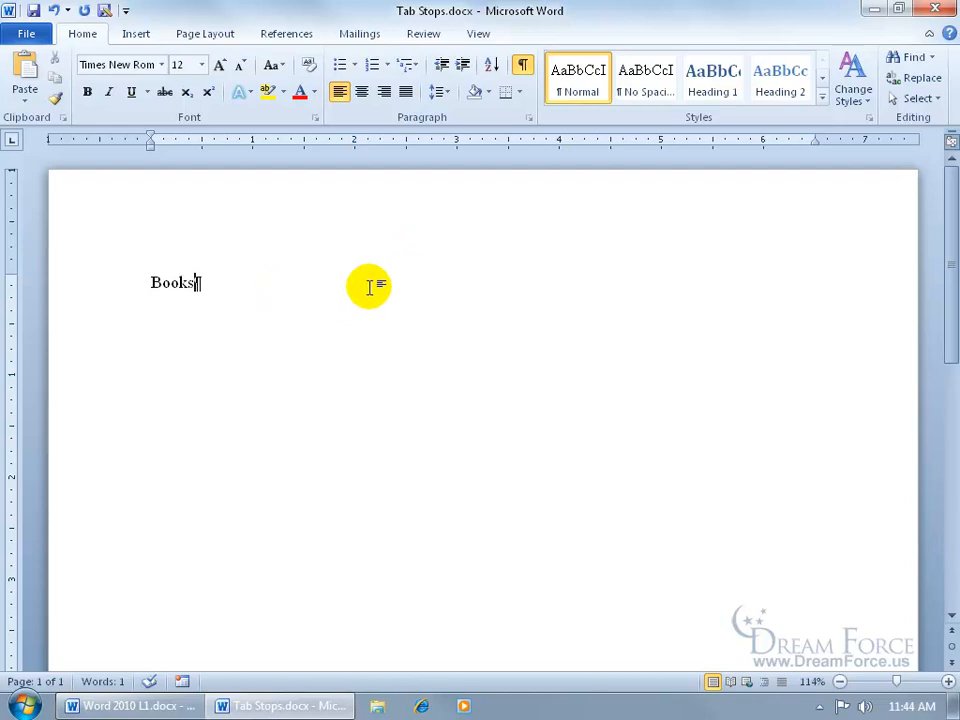
key(Tab)
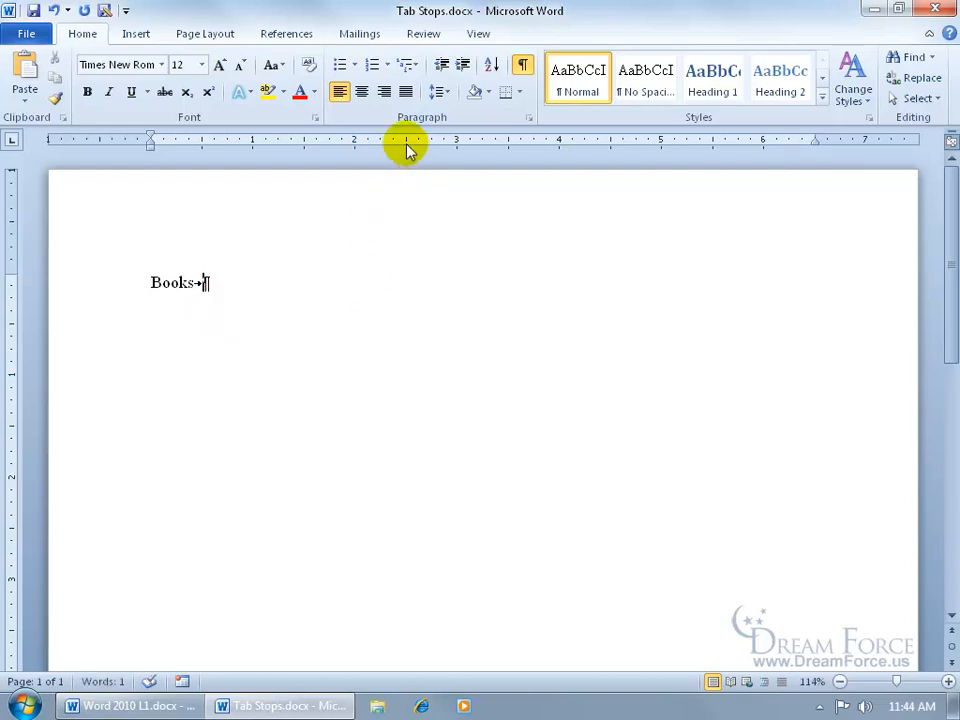
Cycle through the available tab stop types and return to Left Tab.
click(13, 142)
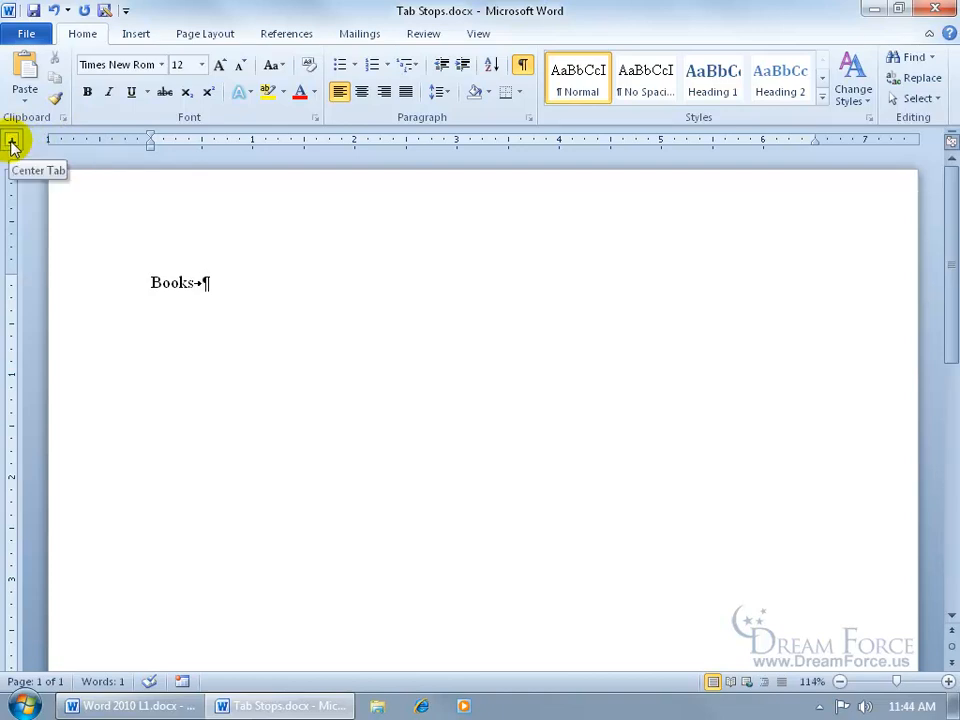
click(13, 142)
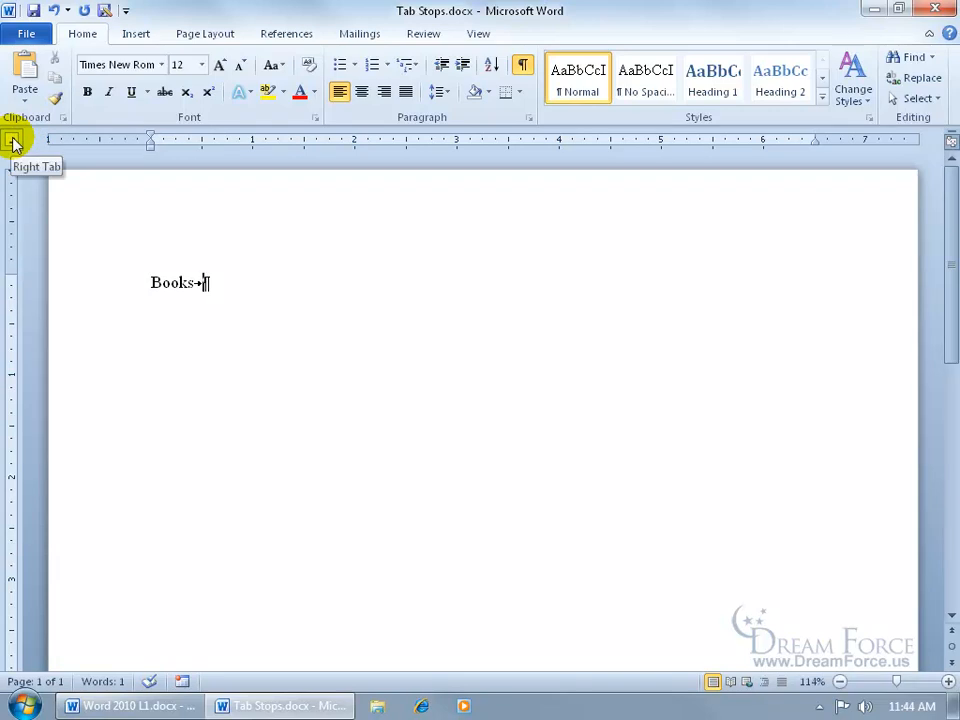
click(13, 139)
click(16, 143)
click(13, 143)
click(13, 143)
click(13, 143)
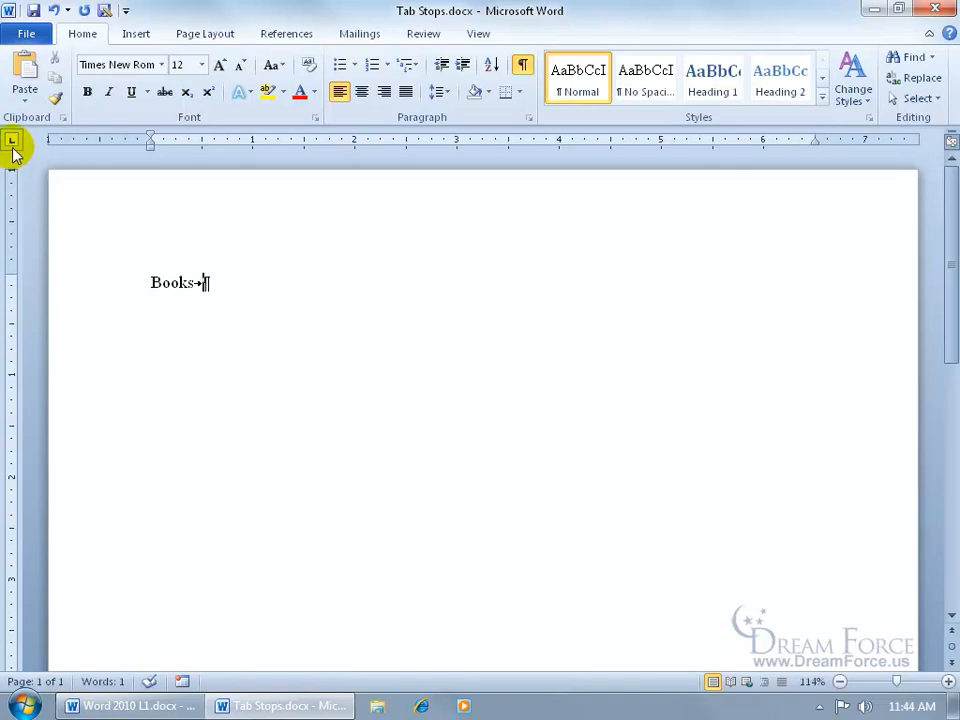
click(13, 143)
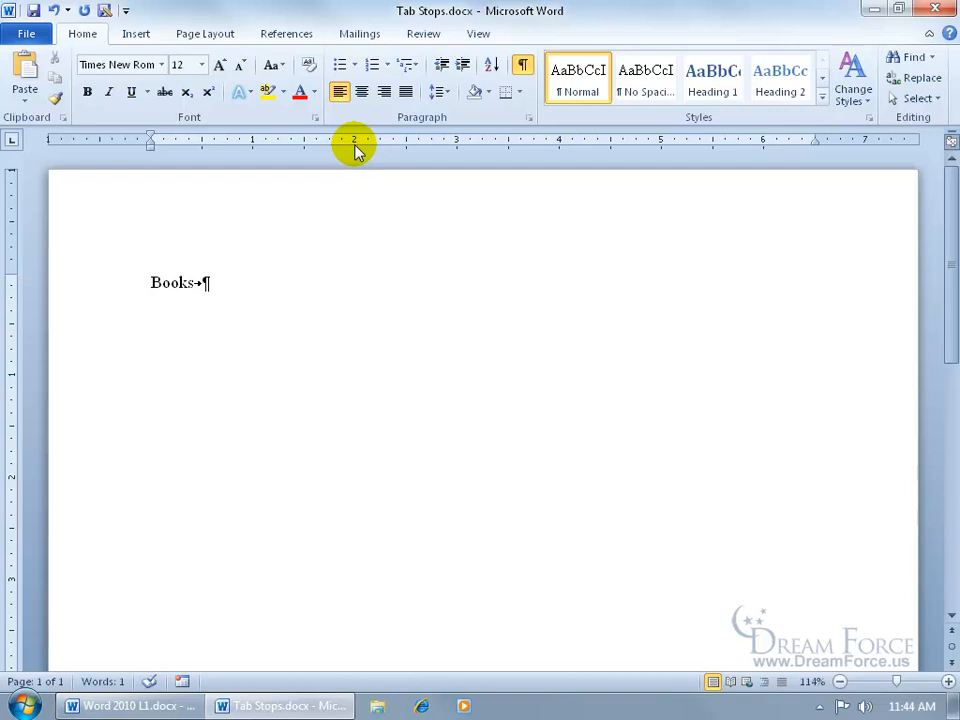
Set a left tab stop at about 2.4 inches and enter the heading "Author" there.
click(393, 142)
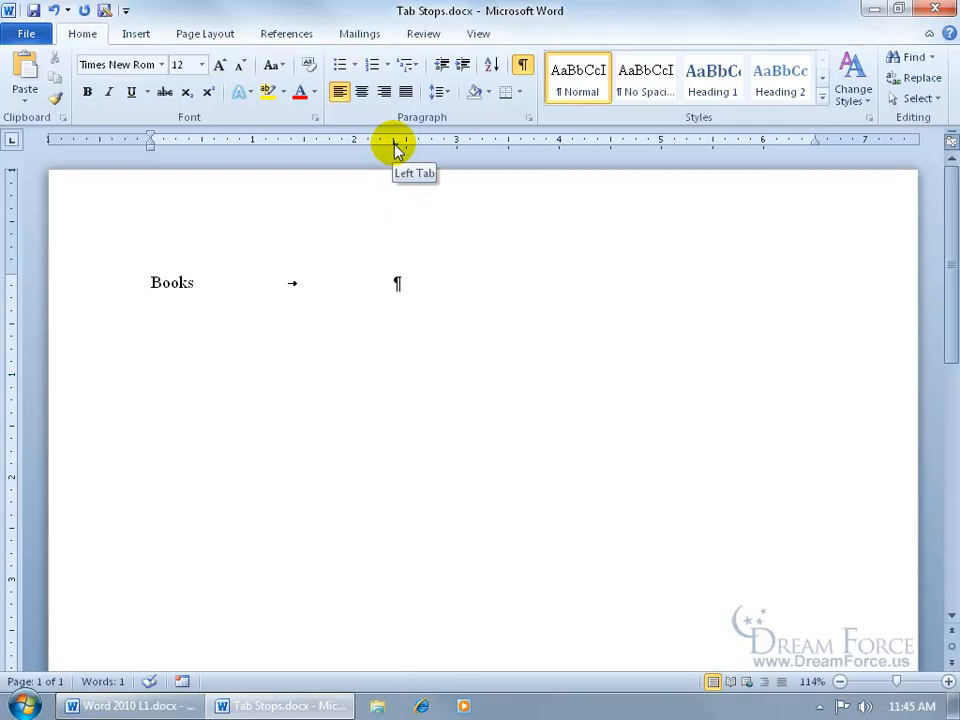
text(Author)
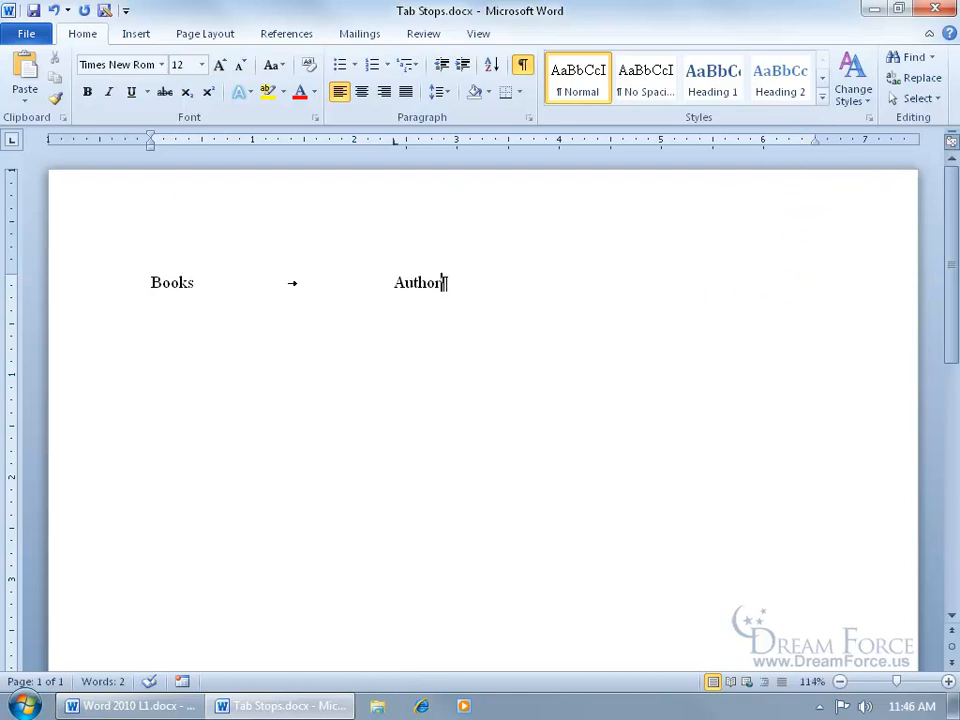
Set a right tab stop on the right margin at 6.5 inches and enter the heading "Cost" at it.
click(12, 140)
click(12, 140)
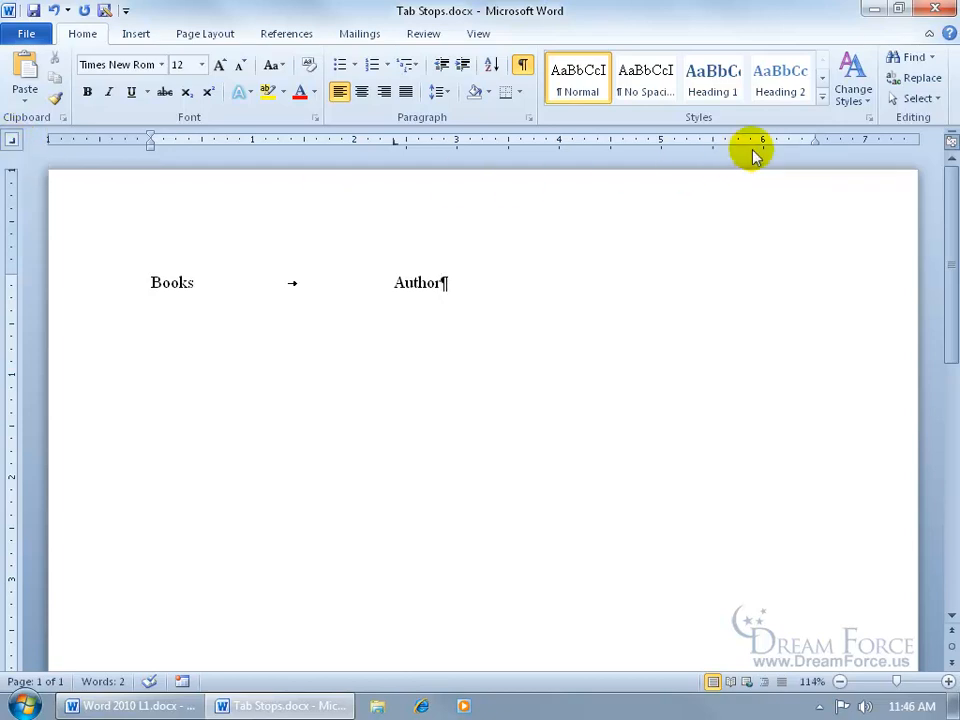
click(796, 142)
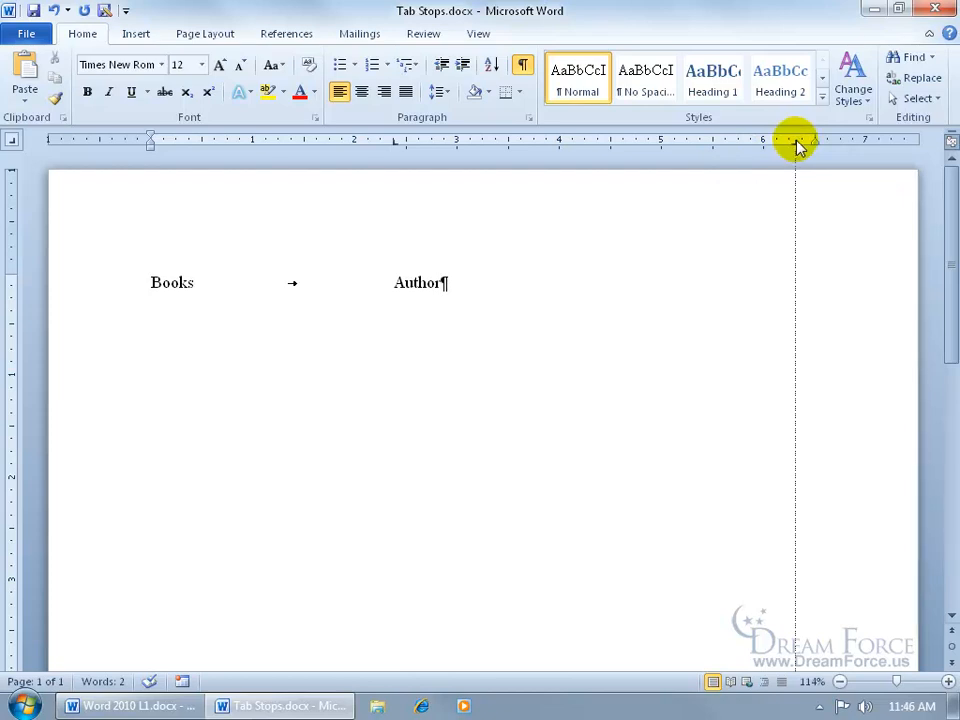
drag(796, 142, 816, 145)
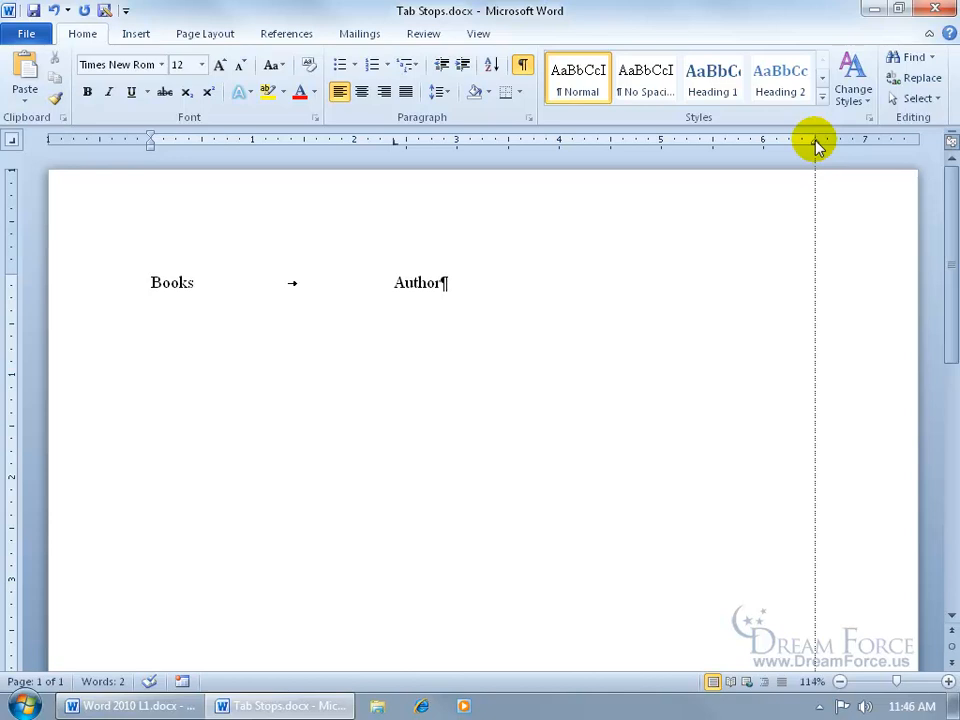
drag(816, 145, 816, 146)
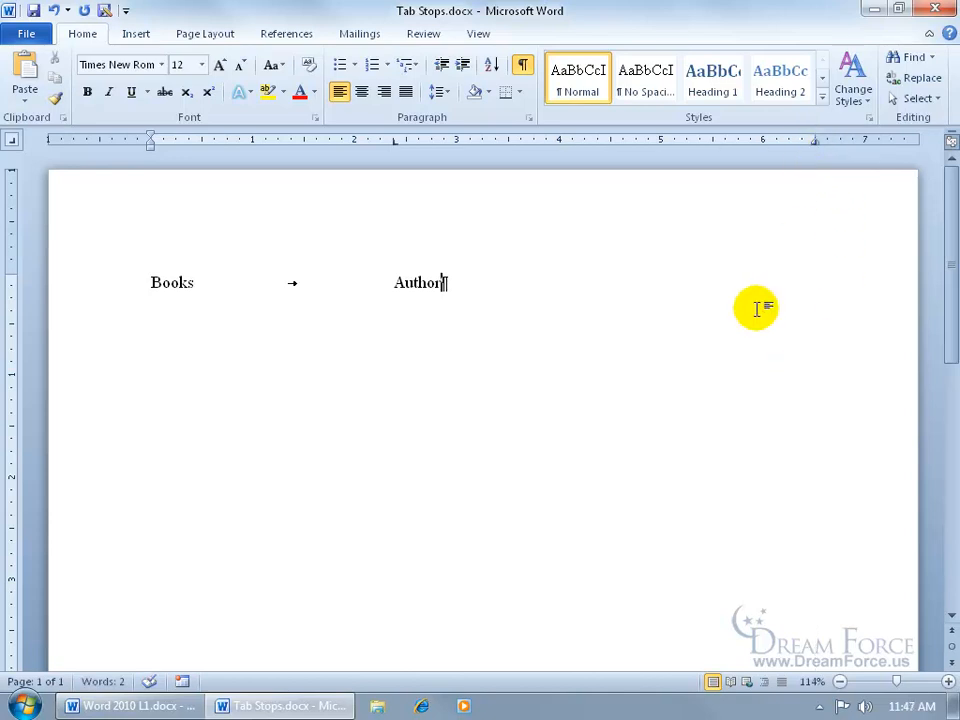
key(Tab)
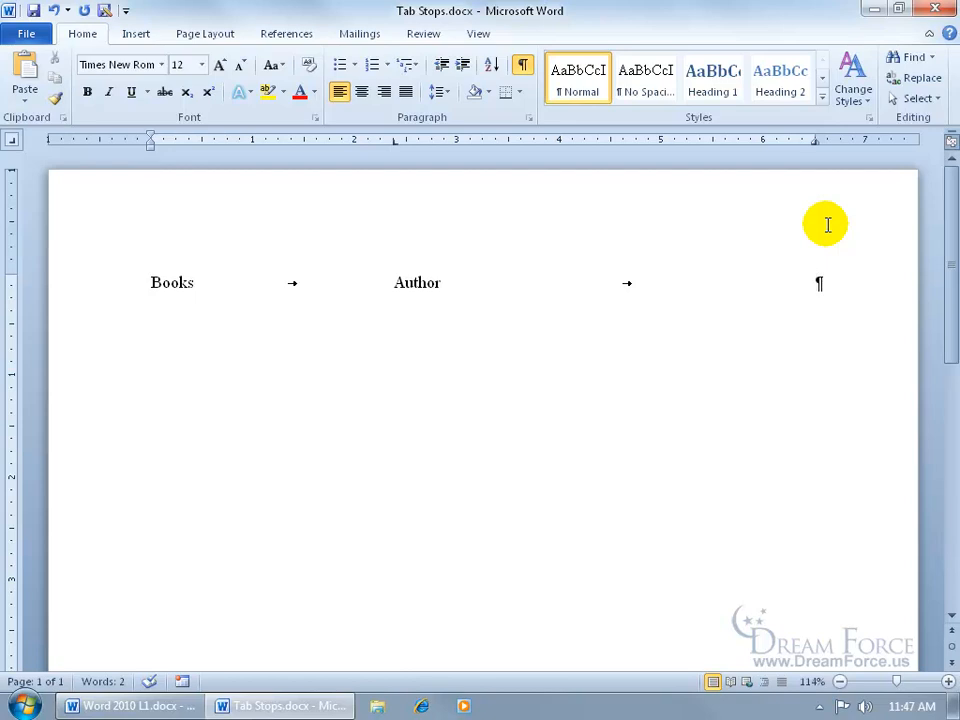
text(Cost)
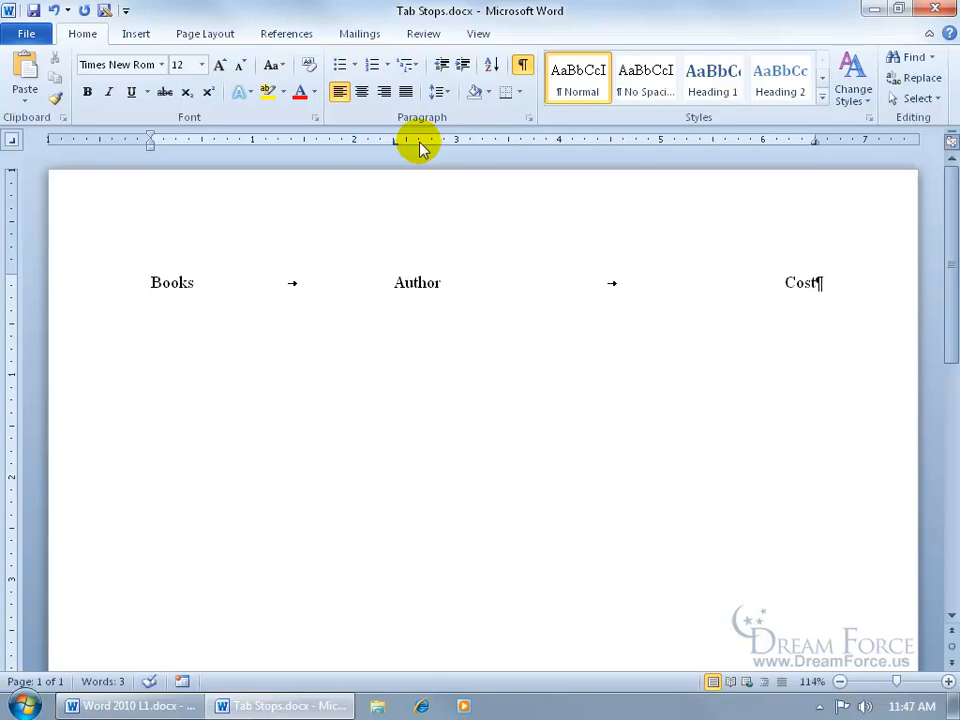
Replace the left tab stop for the Author heading with a center tab stop at 3 inches.
click(13, 143)
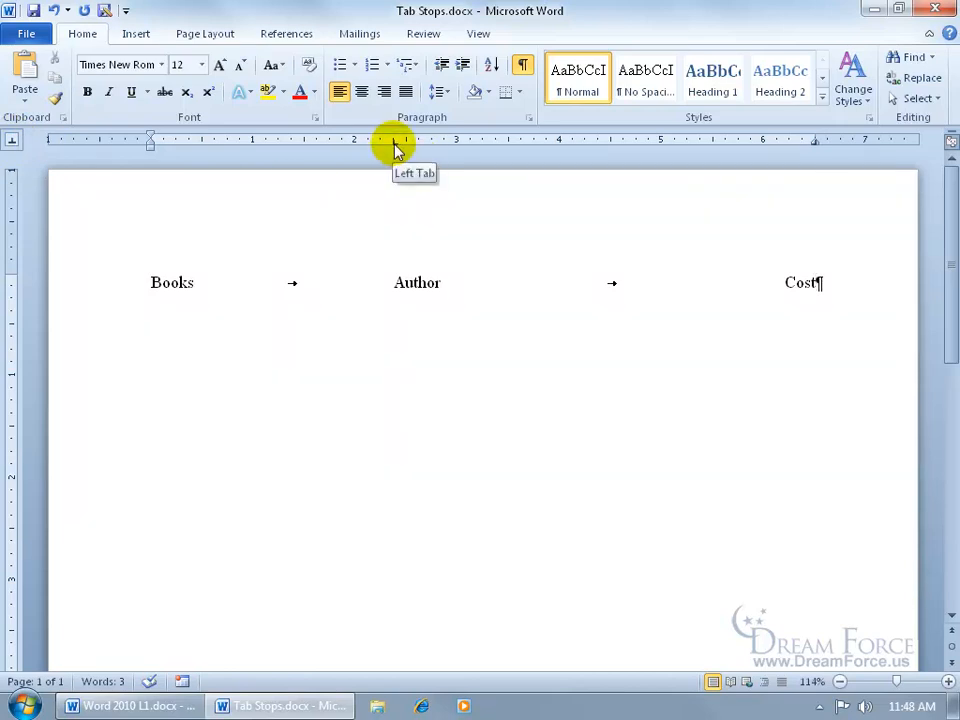
drag(396, 148, 396, 195)
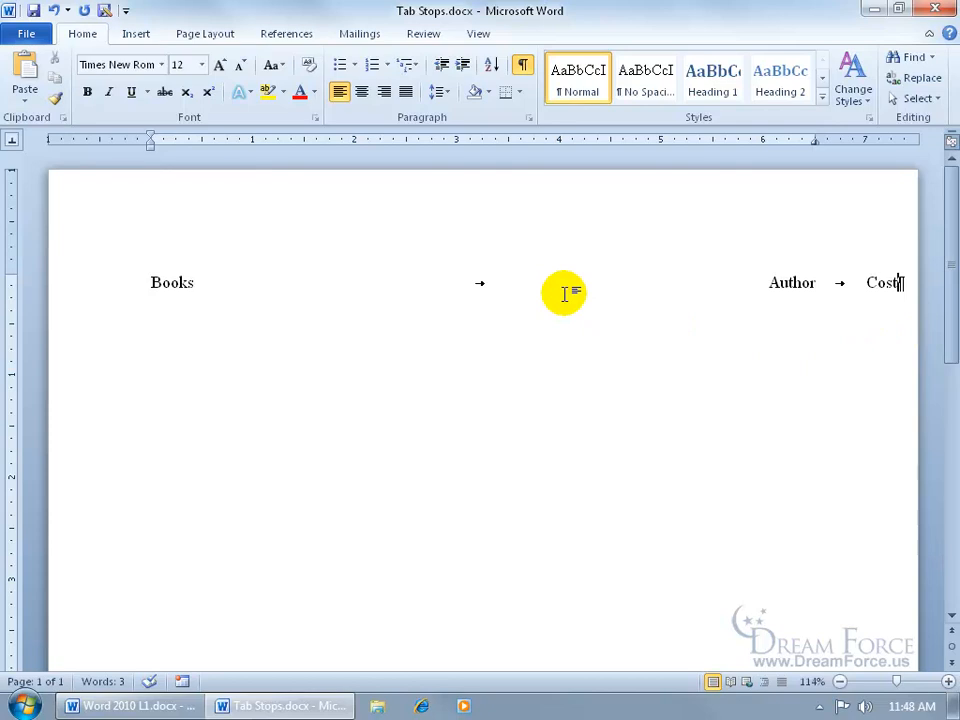
click(406, 143)
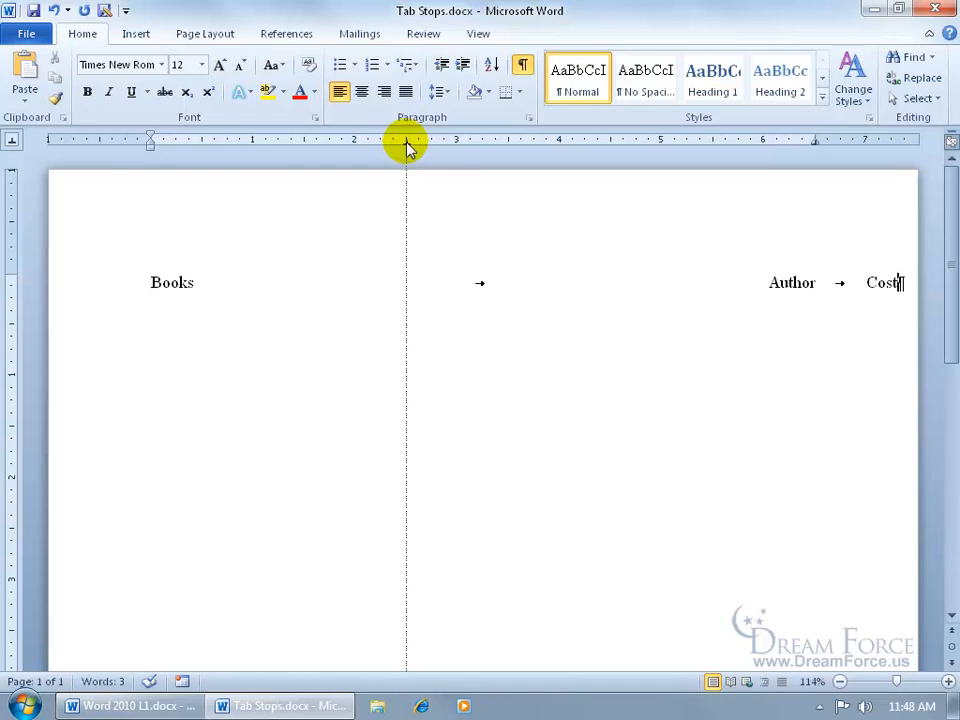
drag(406, 147, 455, 148)
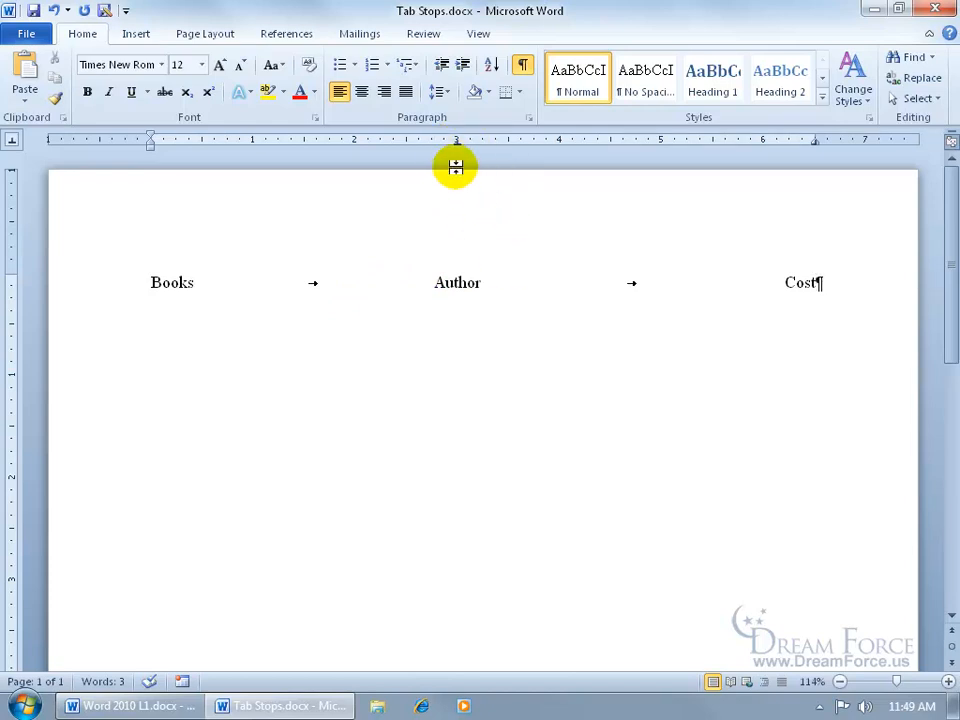
Move the Author heading's center tab stop to exactly 3.25 inches, midway between the margins.
drag(457, 141, 463, 146)
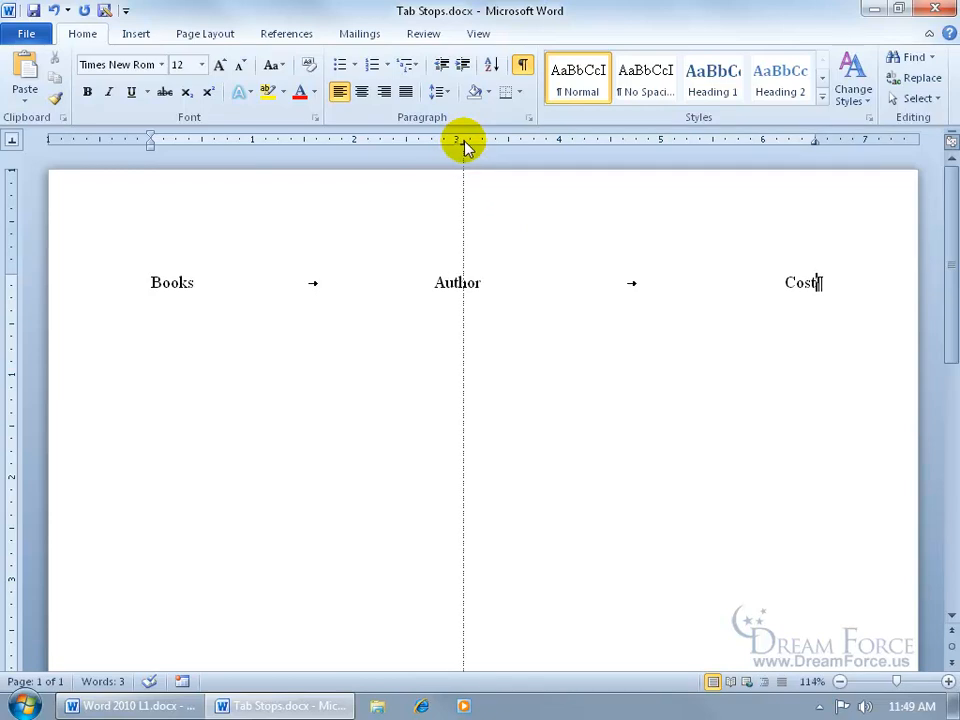
drag(463, 146, 461, 147)
drag(461, 147, 461, 147)
key(alt)
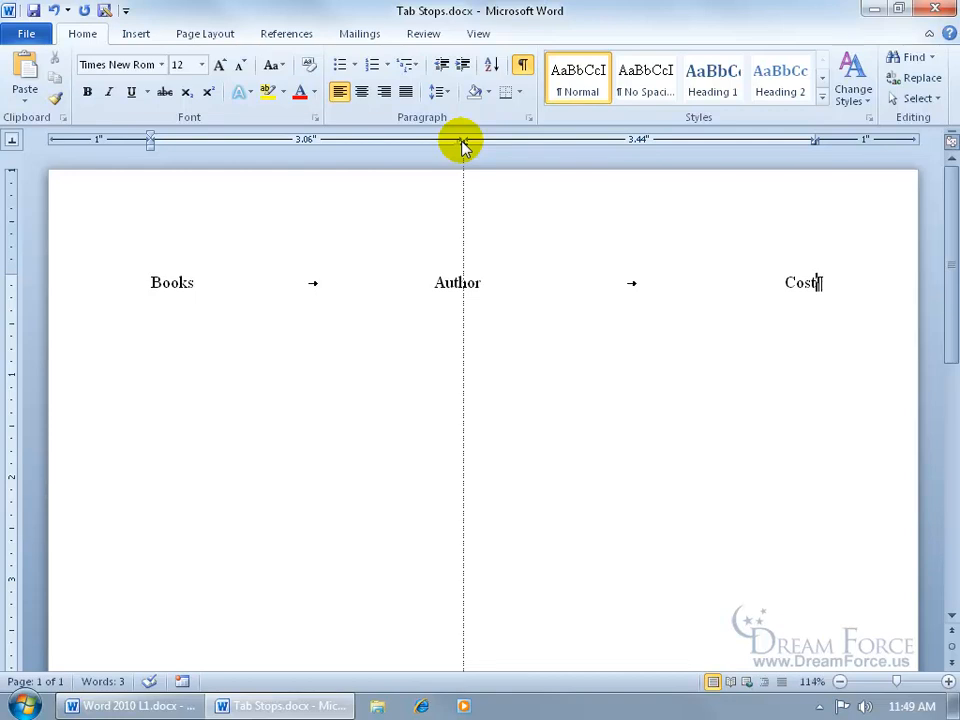
drag(461, 146, 466, 146)
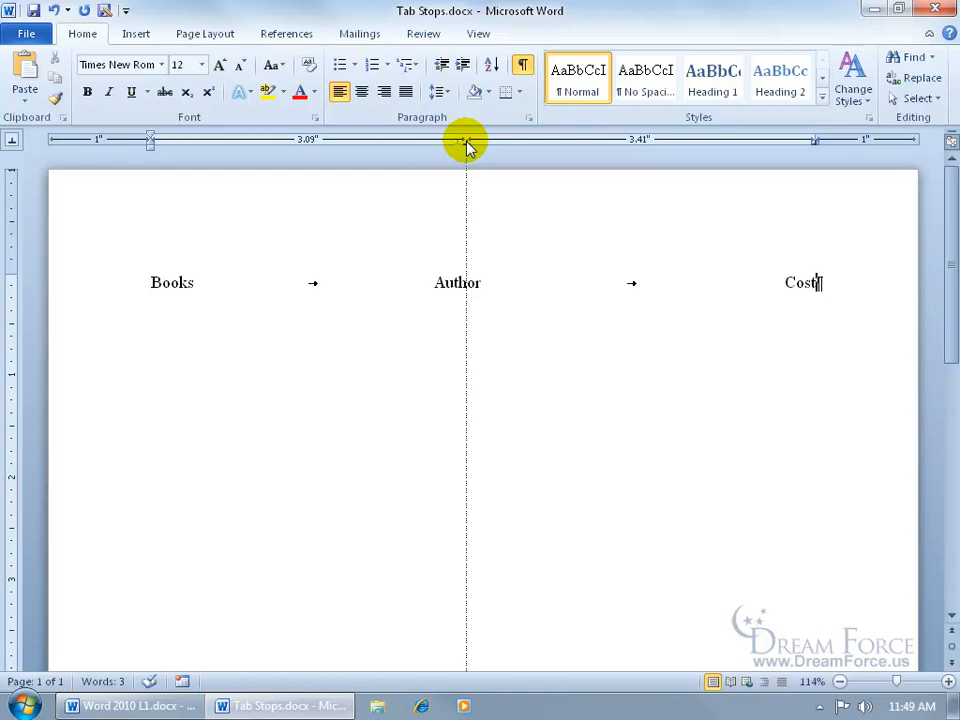
drag(466, 146, 484, 146)
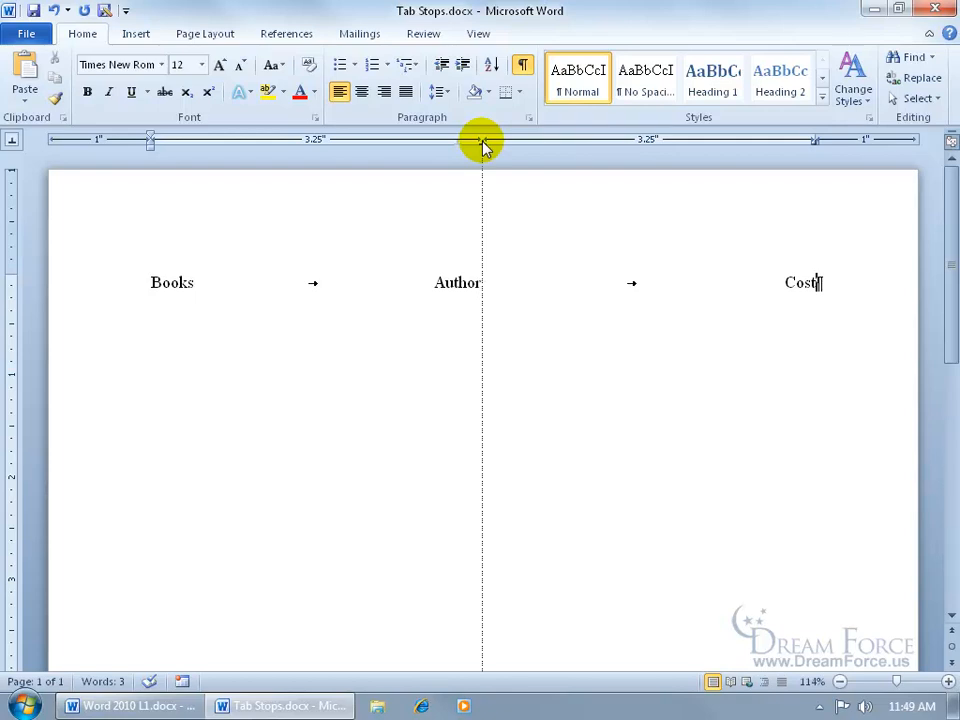
drag(483, 146, 482, 143)
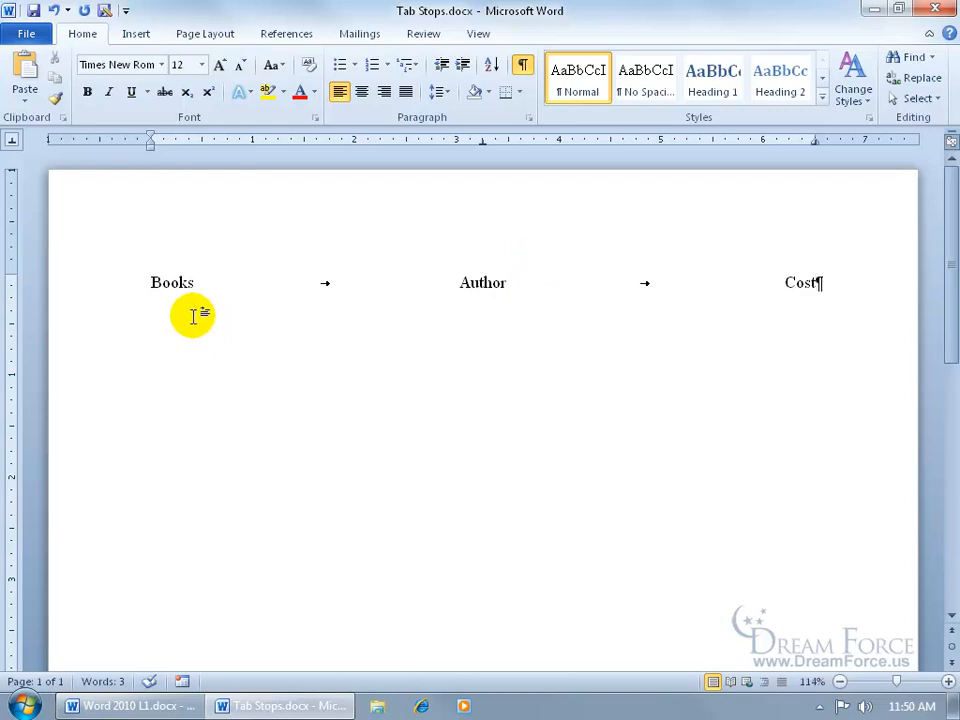
Add a tabbed row below the headings with "Harry Potter", "J.K. Rowling" and "$49.95", ending with a new line.
key(Return)
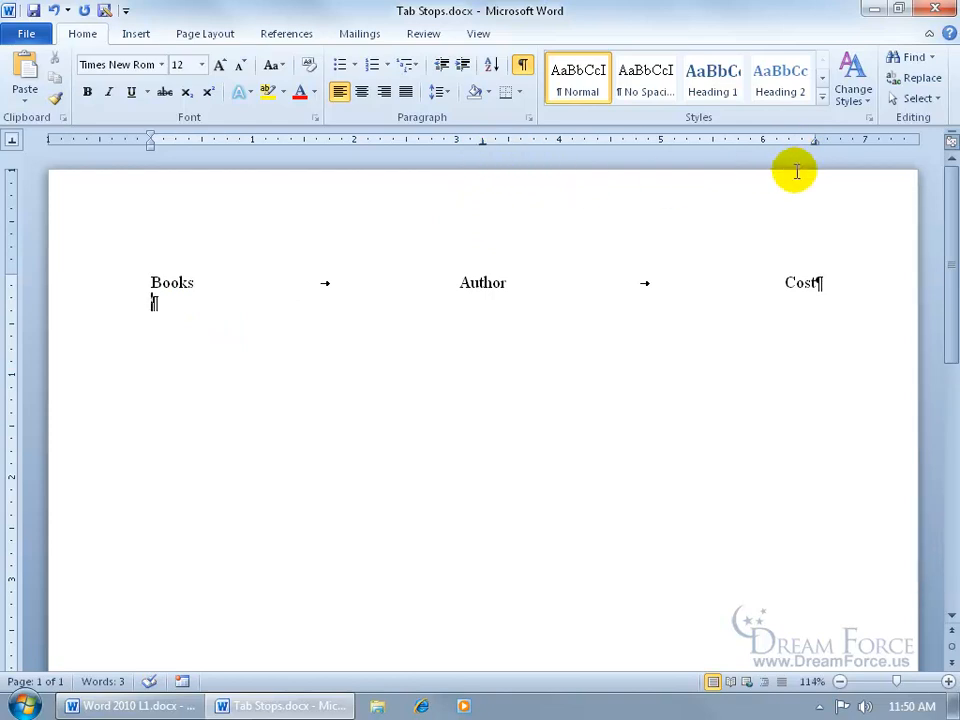
text(Harry Potter)
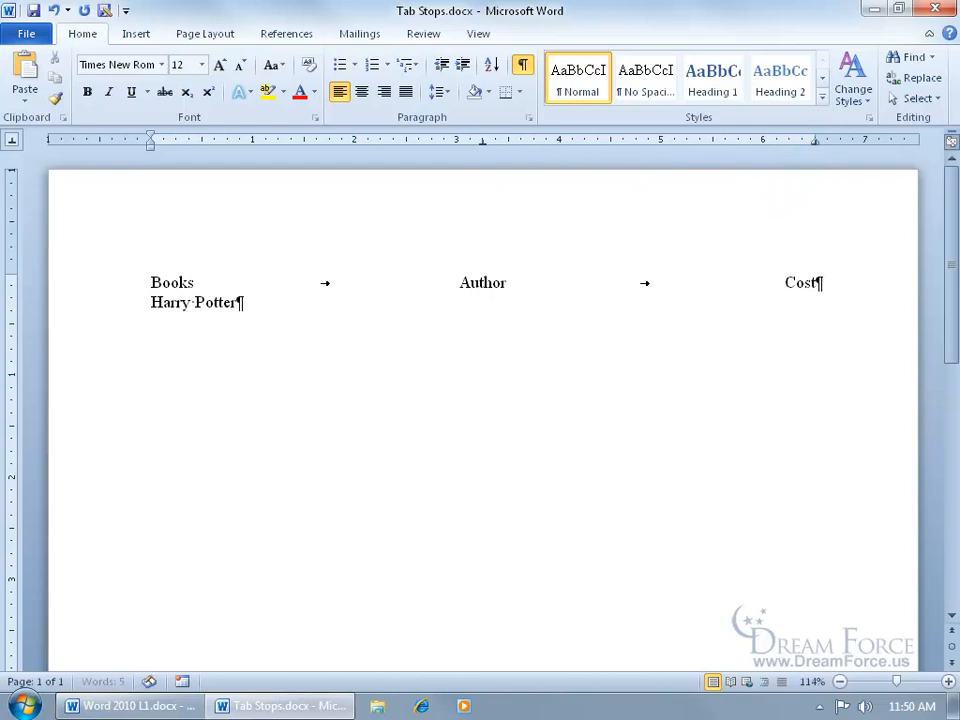
key(Tab)
text(J.K. Rowling)
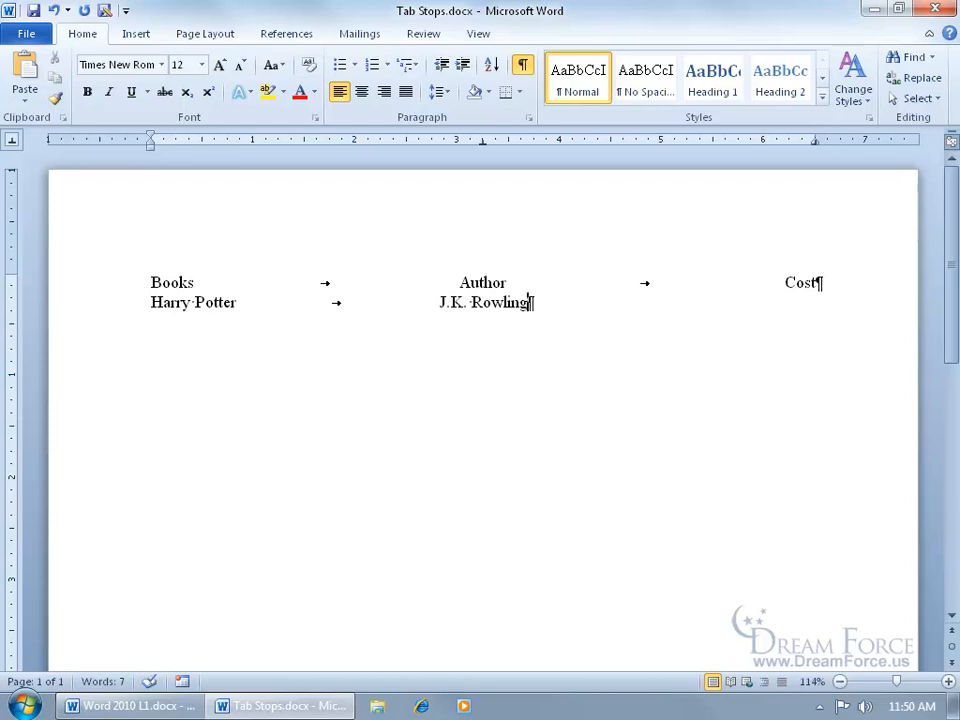
key(Tab)
text($49.95)
key(Return)
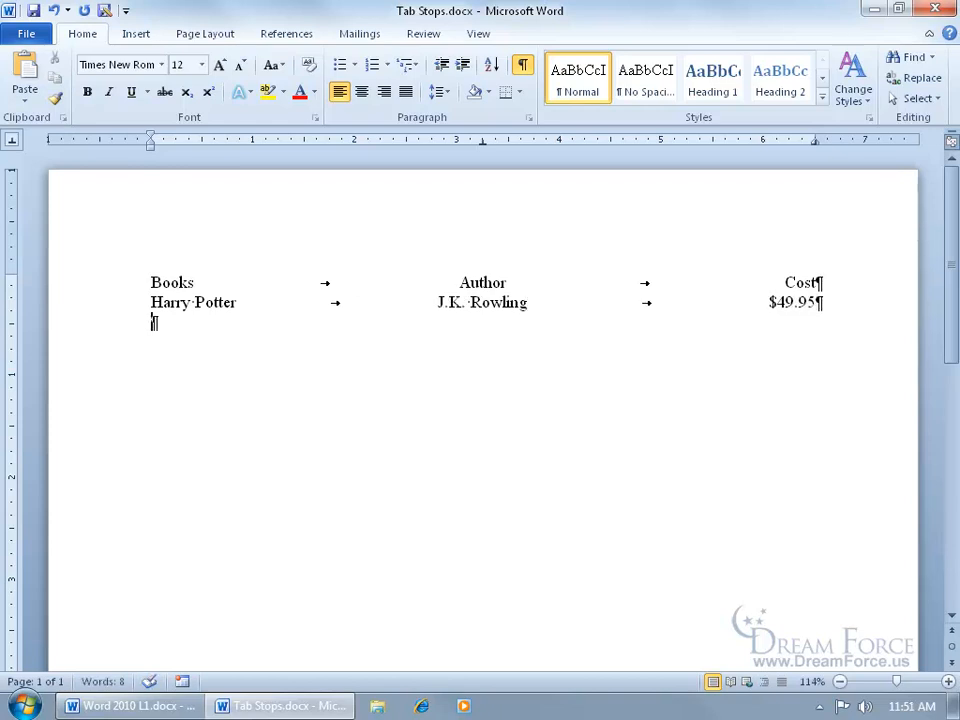
Fill the third line with the tabbed entries "Scooby-Doo!", "Fred" and "$19.95".
text(Scooby-Doo!)
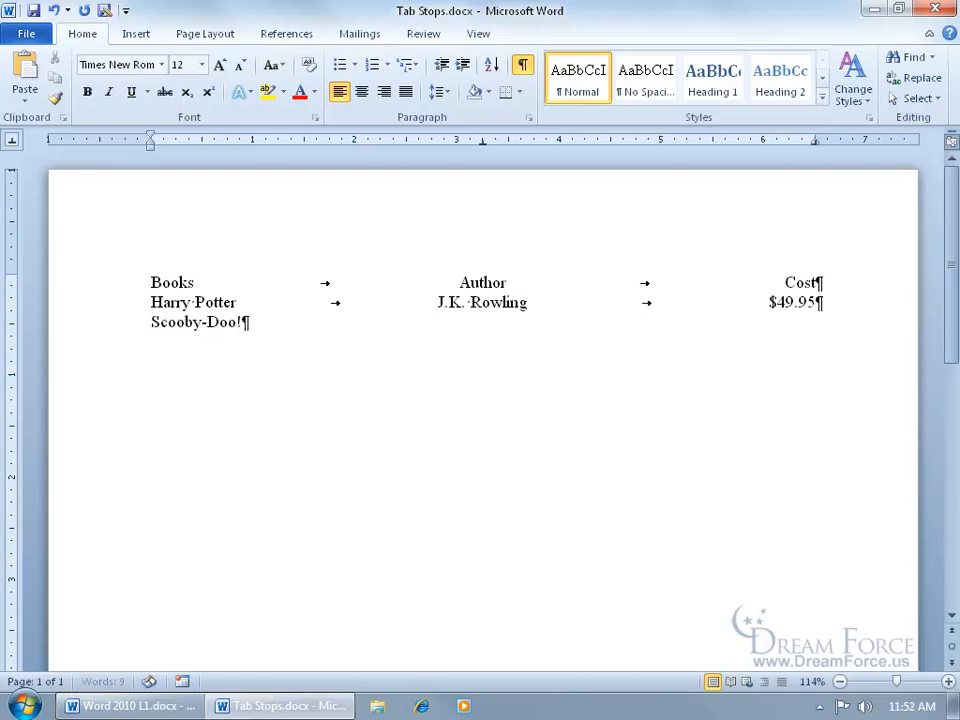
key(Tab)
text(Fred)
key(Tab)
text($19.95)
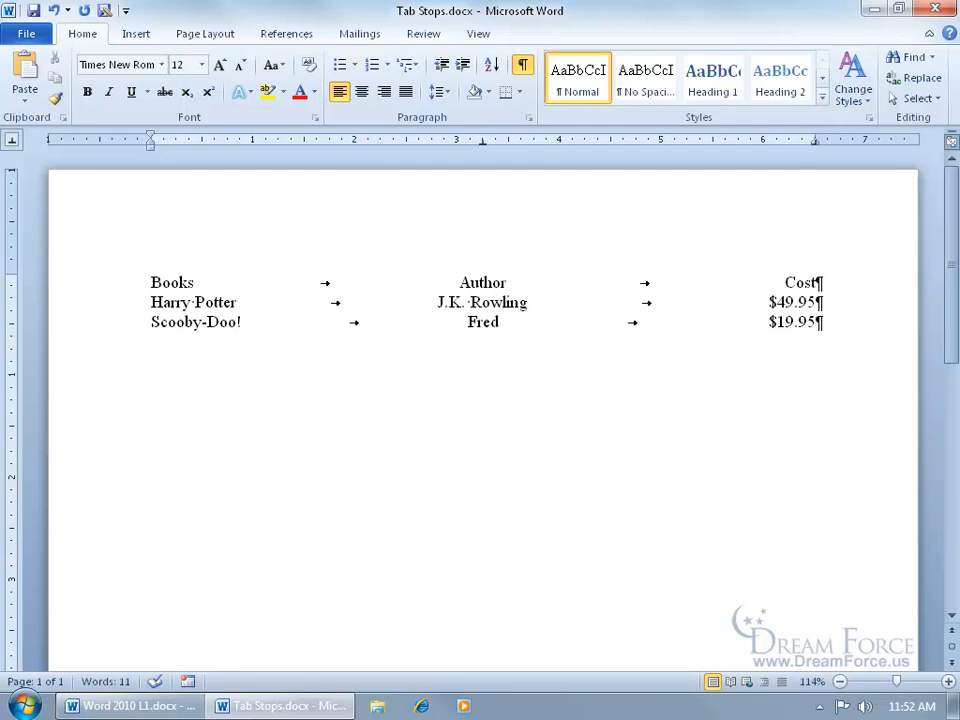
Add a fourth line with the tabbed entries "Elf Stones of Shannara", "Terry Brooks" and "$29.95".
key(Return)
text(Elf Stones of Shannara)
key(Tab)
text(Terry Brooks)
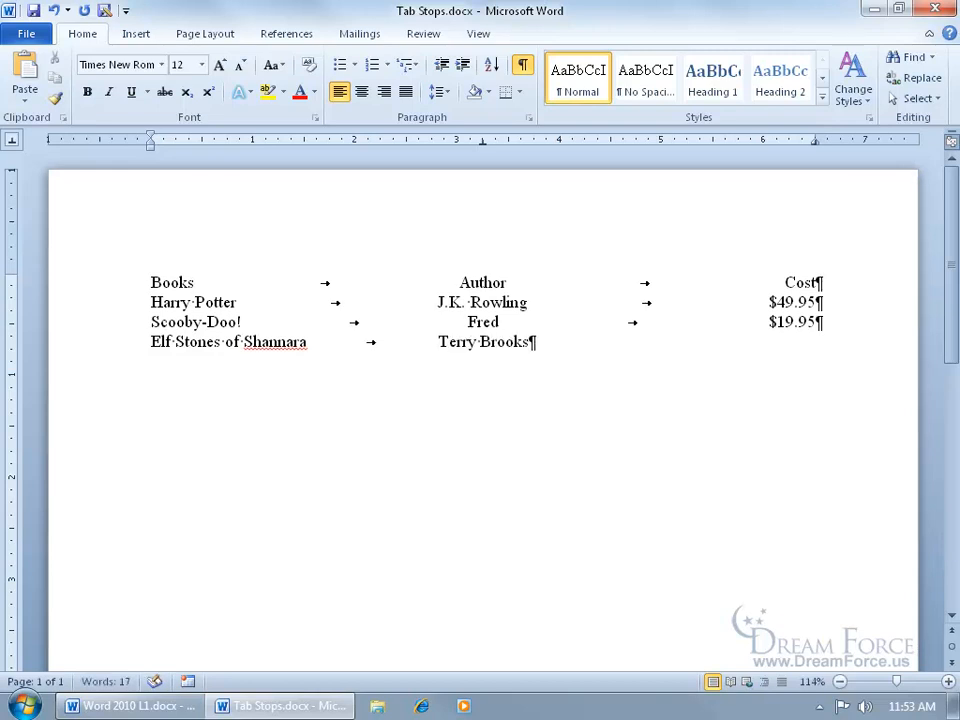
key(Tab)
text($29.95)
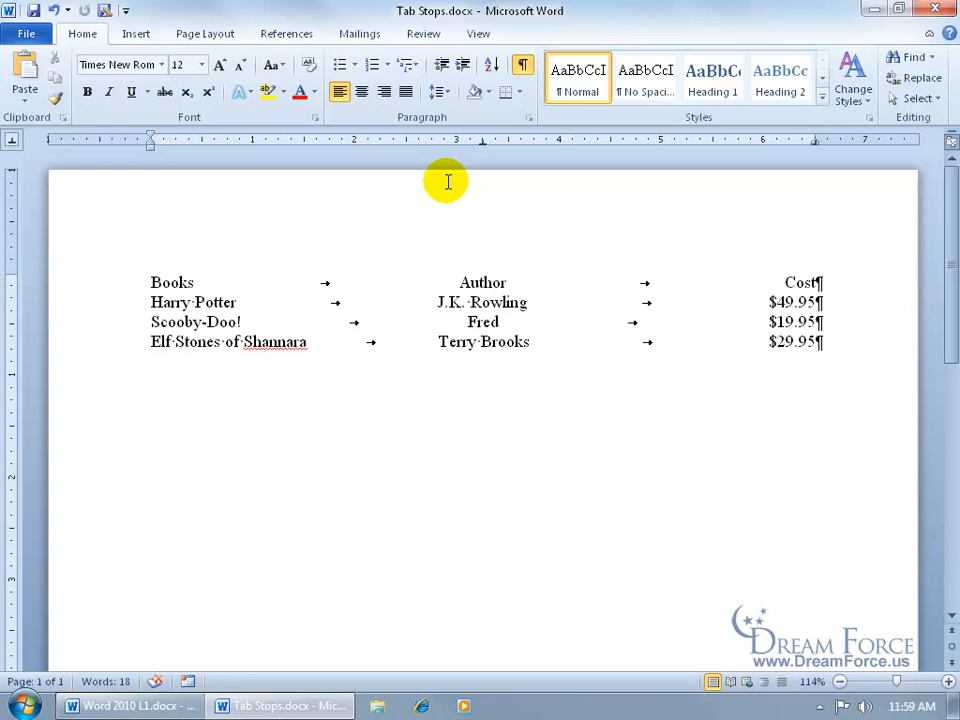
Clear the 6.5-inch right tab stop from the Elf Stones of Shannara line.
double_click(483, 143)
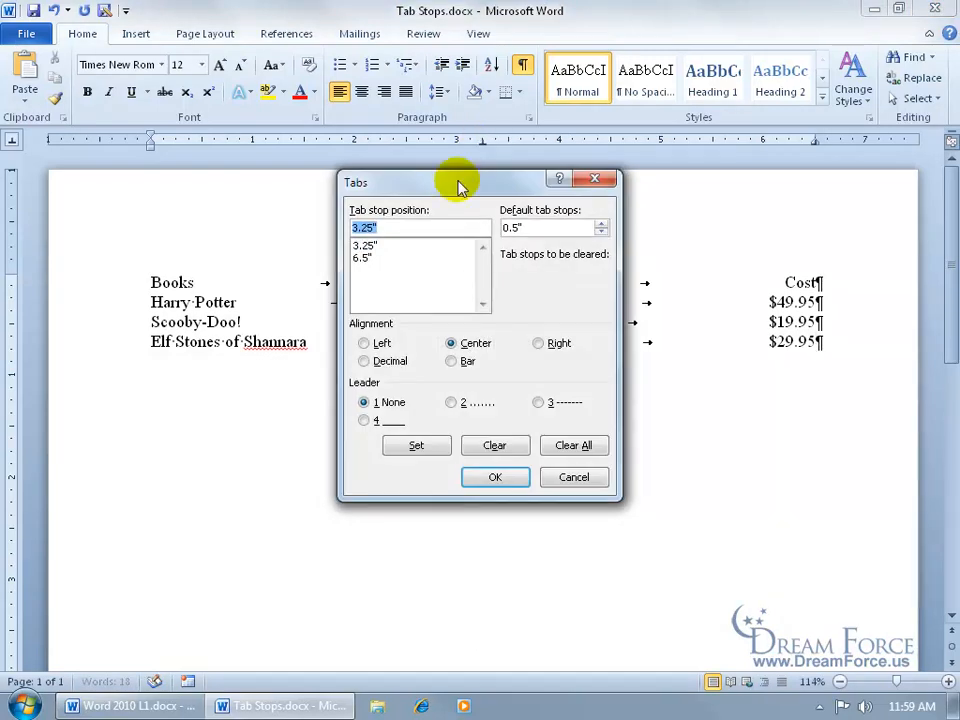
click(595, 179)
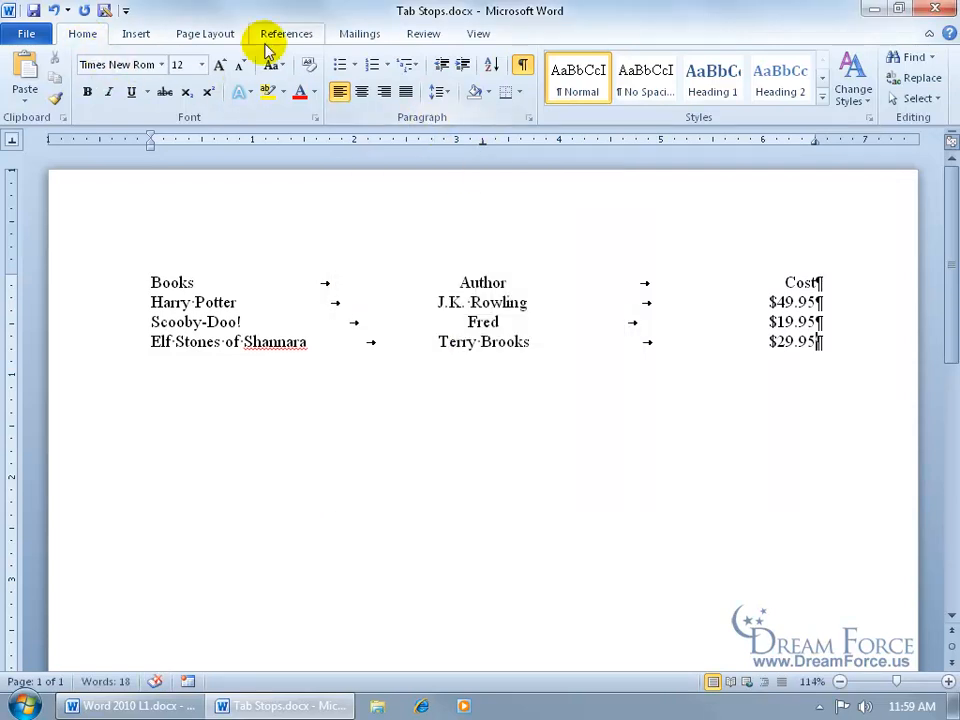
click(205, 33)
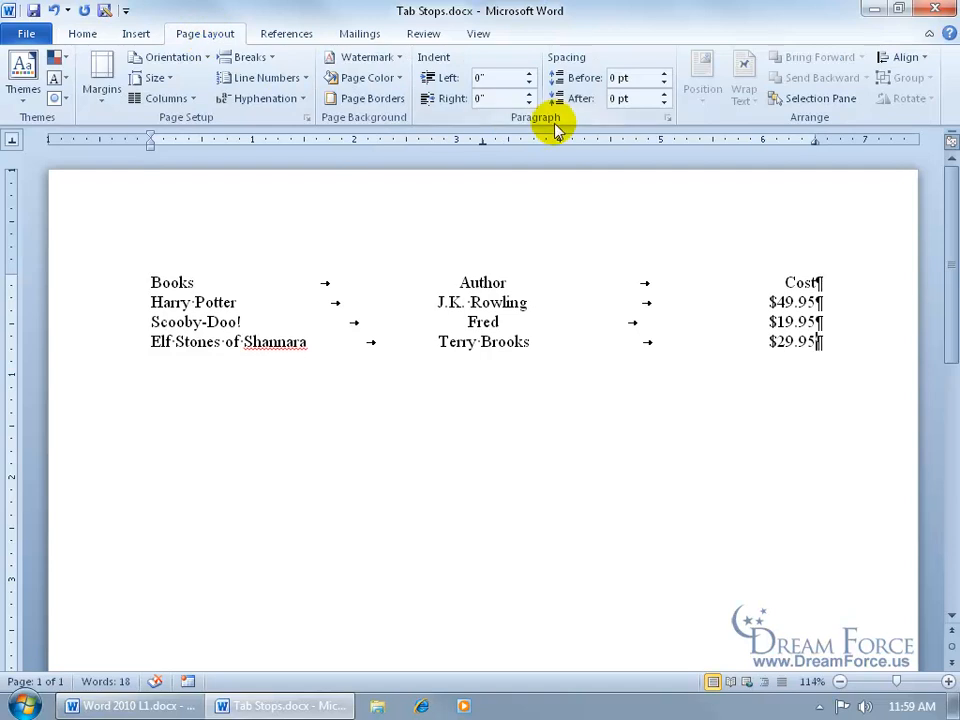
click(668, 118)
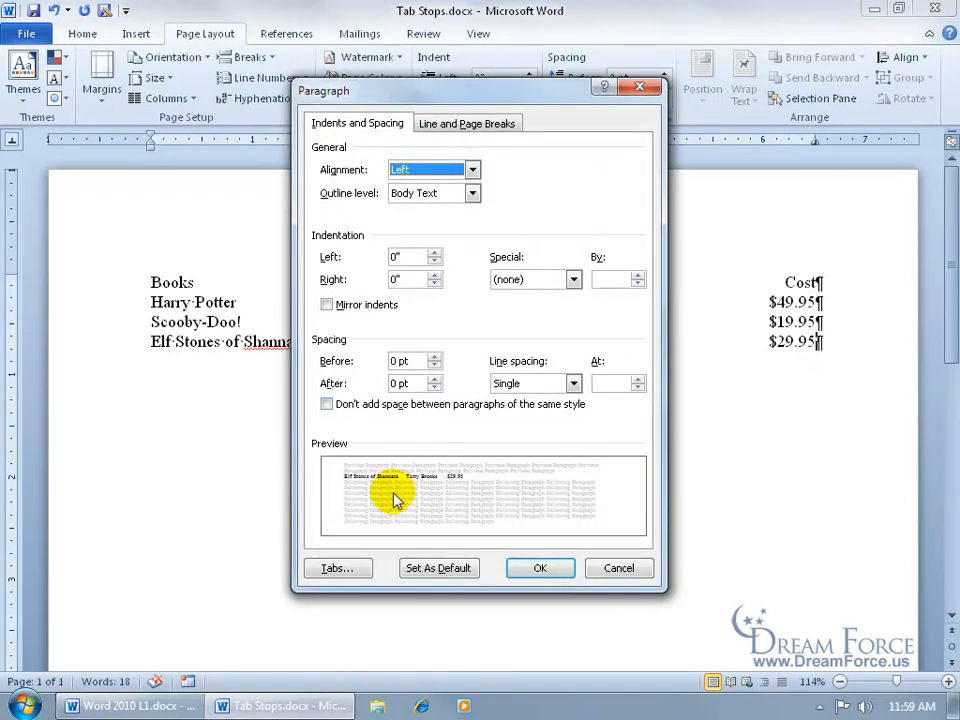
click(350, 570)
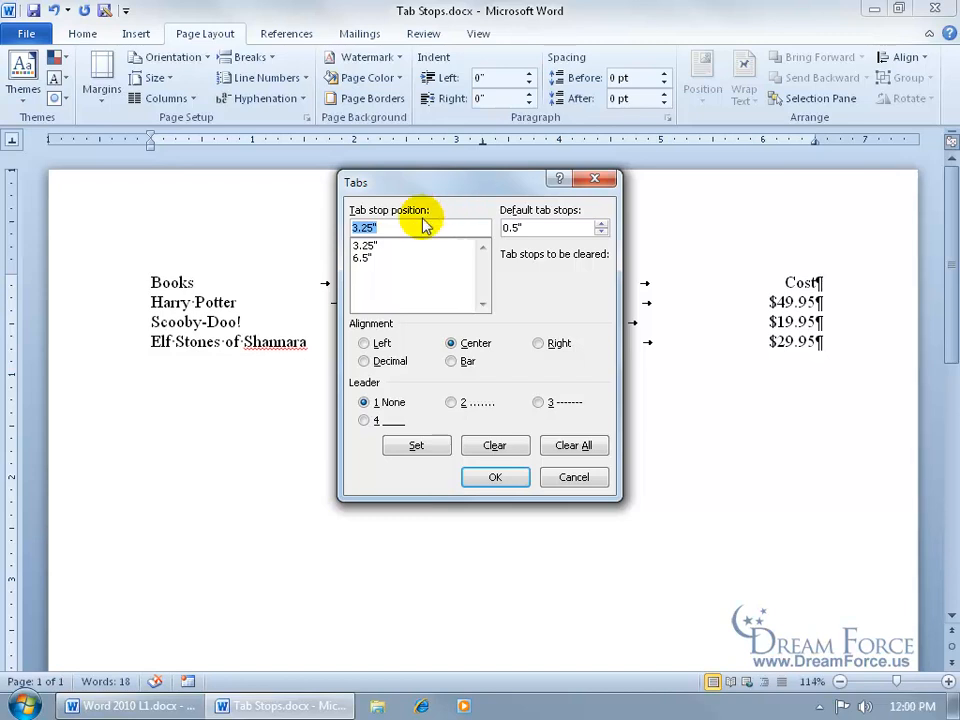
click(366, 258)
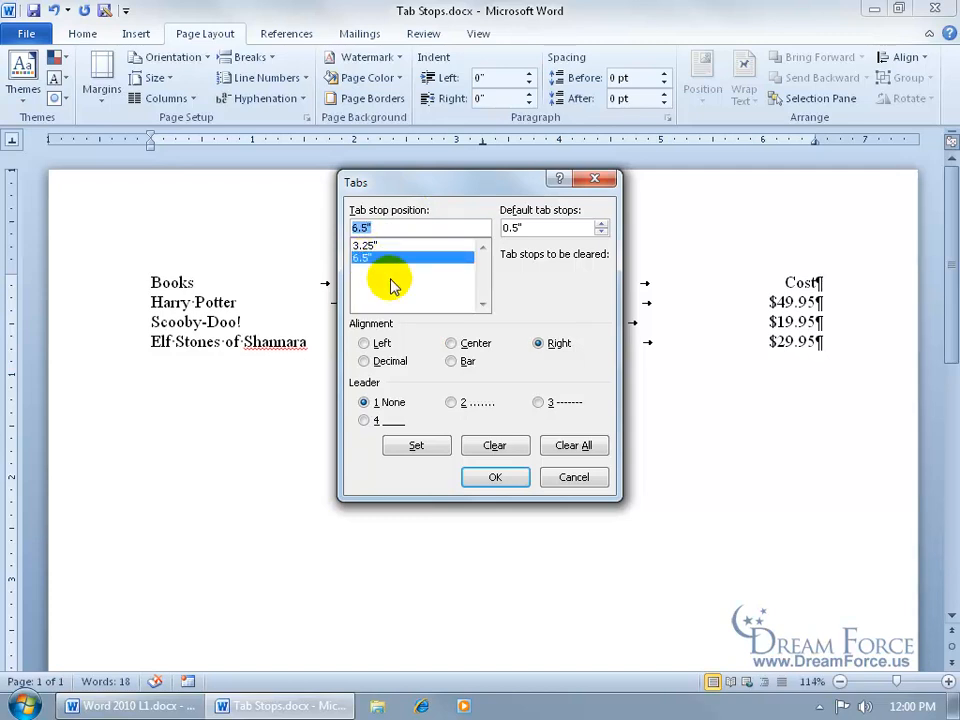
click(495, 444)
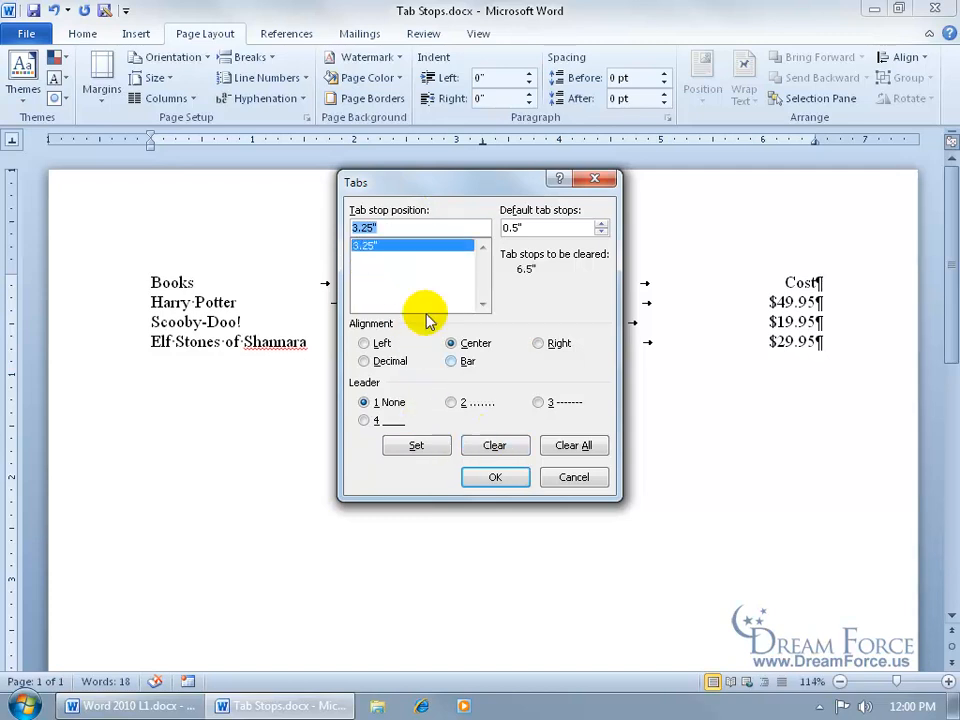
click(495, 477)
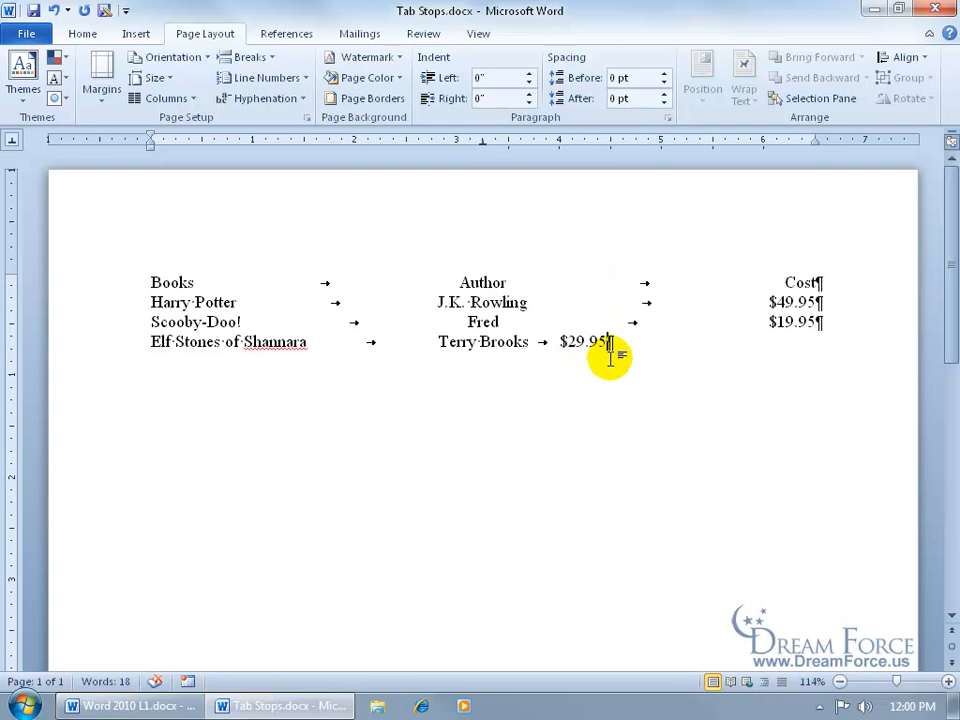
Compare the ruler's tab stops for the whole list, the first three lines and each line individually.
drag(150, 282, 814, 343)
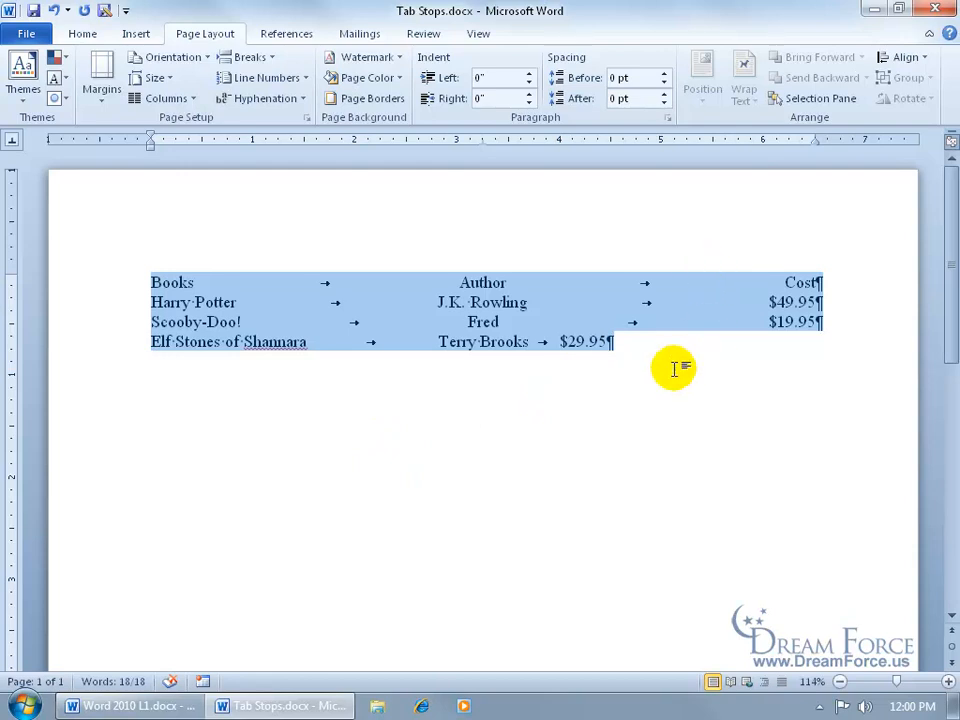
click(574, 394)
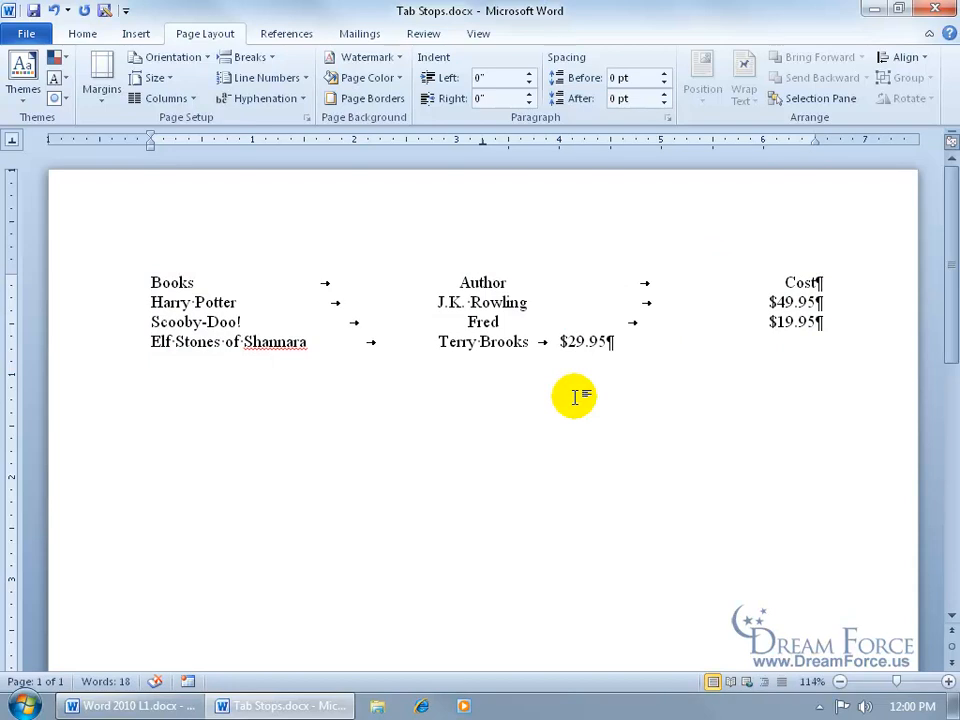
drag(165, 281, 579, 343)
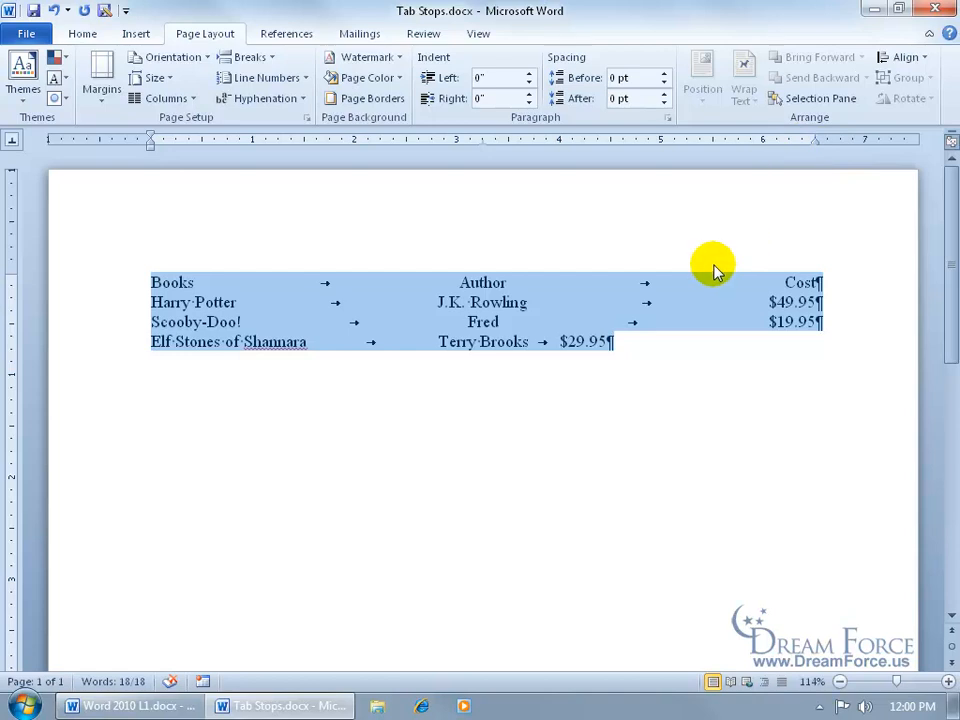
click(483, 284)
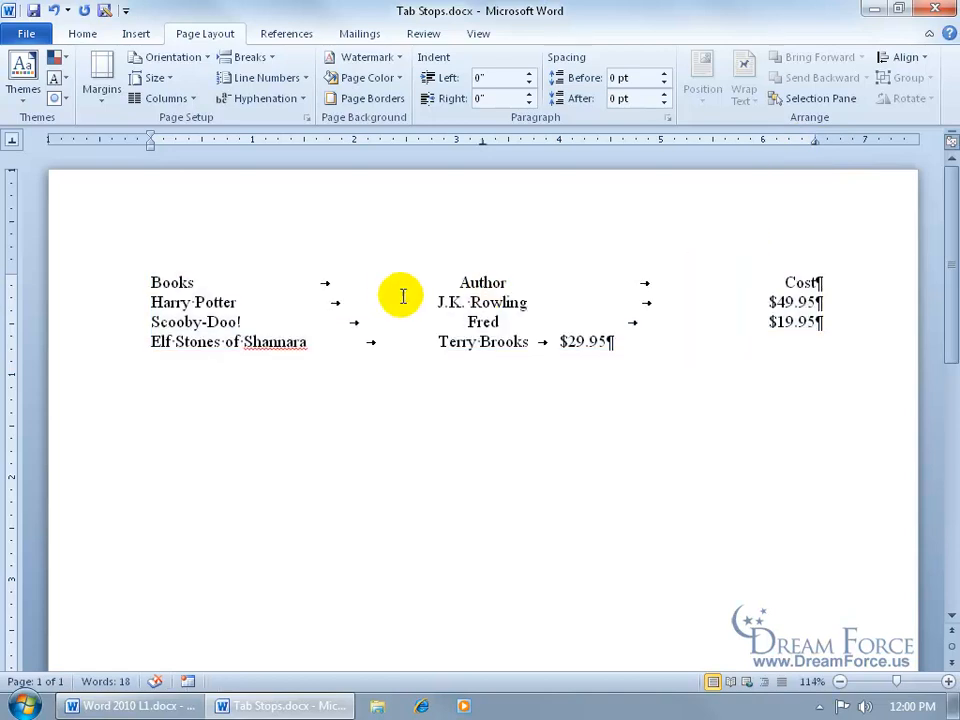
drag(172, 282, 808, 321)
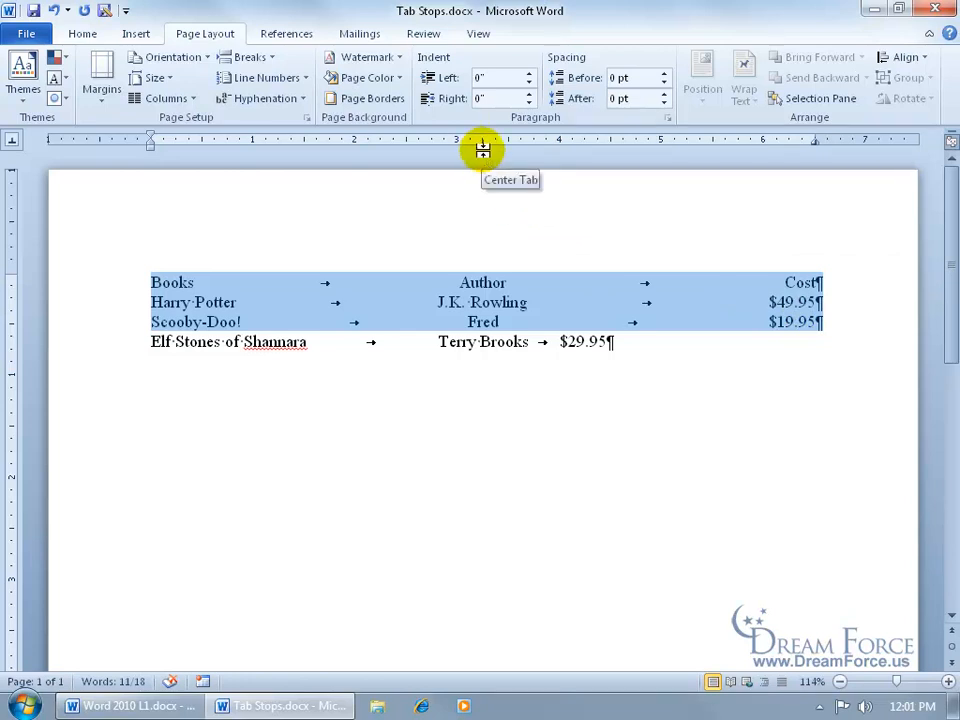
click(306, 281)
drag(160, 282, 630, 342)
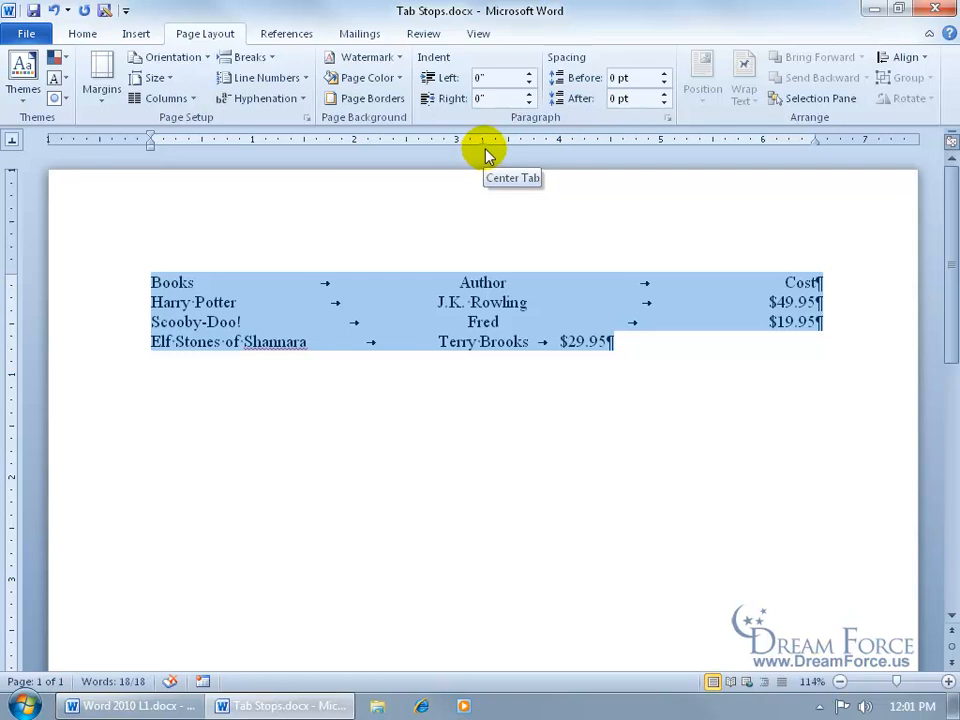
click(494, 283)
click(494, 301)
click(472, 323)
Set a right-aligned tab stop at 6.5 inches for the Elf Stones of Shannara line.
click(491, 342)
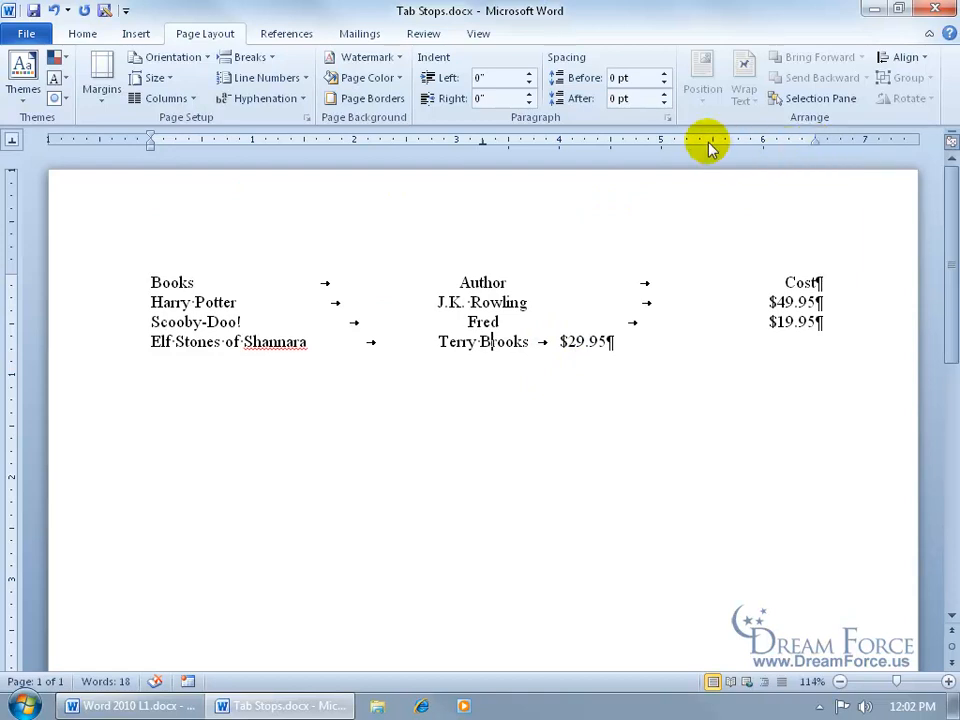
click(85, 36)
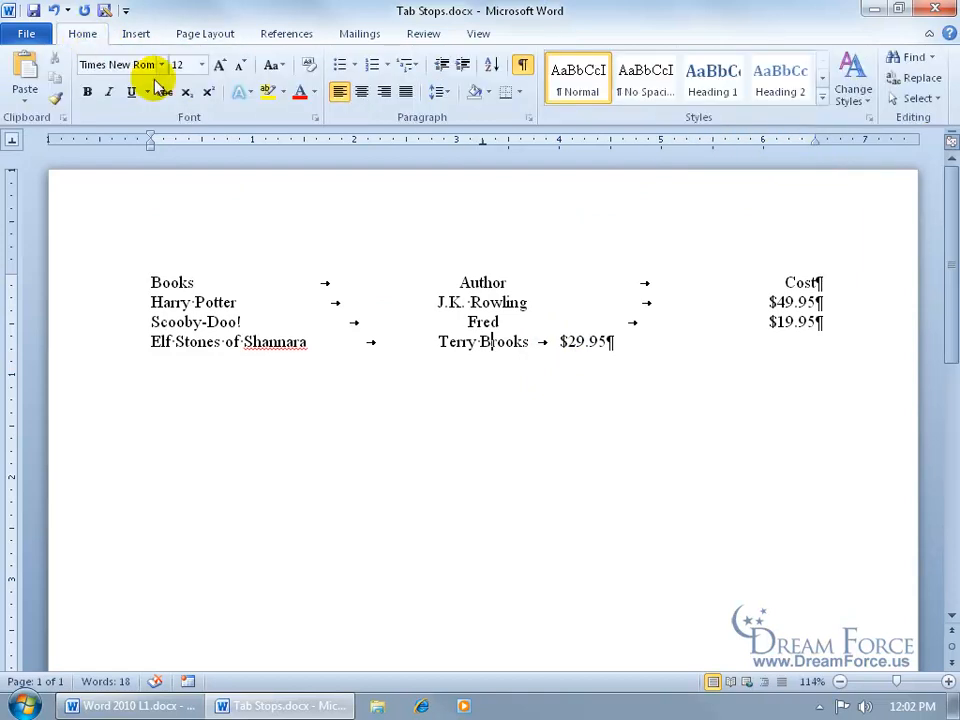
click(528, 118)
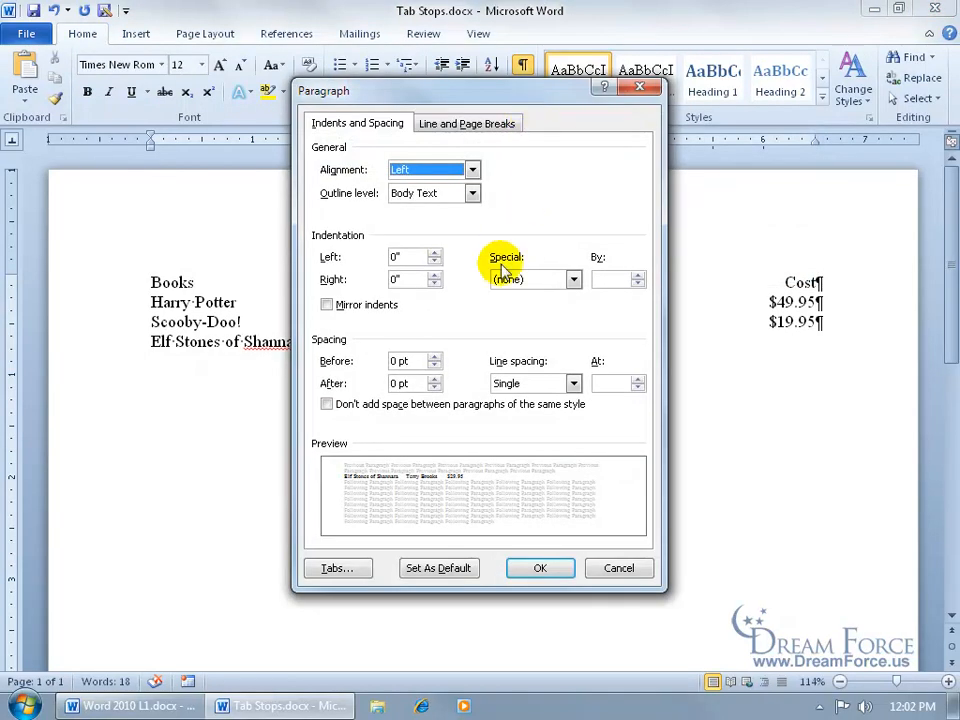
click(337, 567)
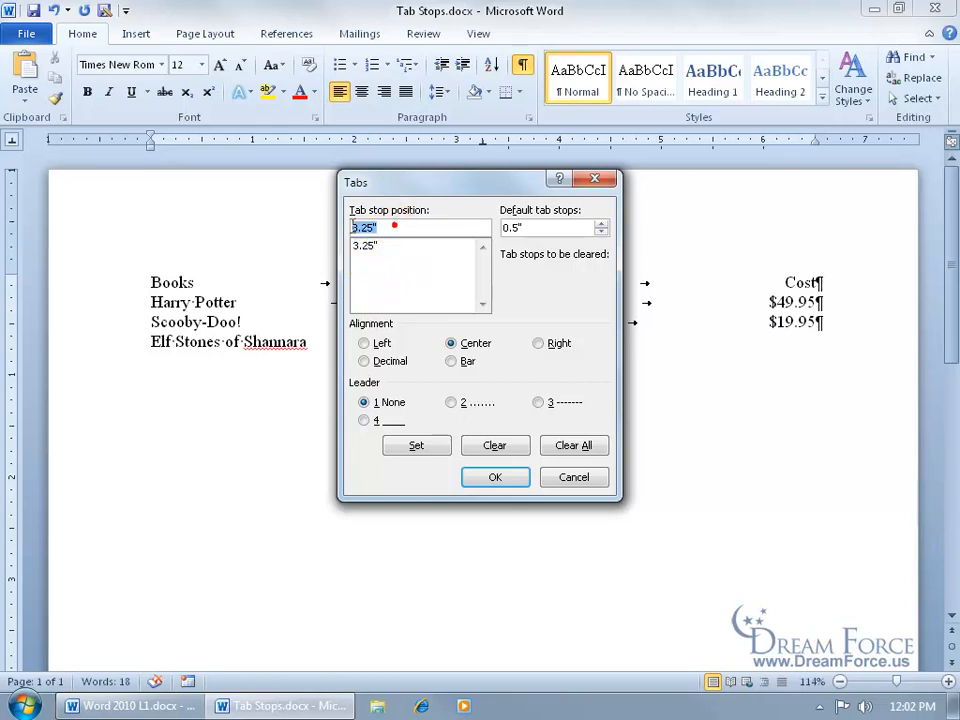
drag(394, 229, 355, 230)
text(6.5)
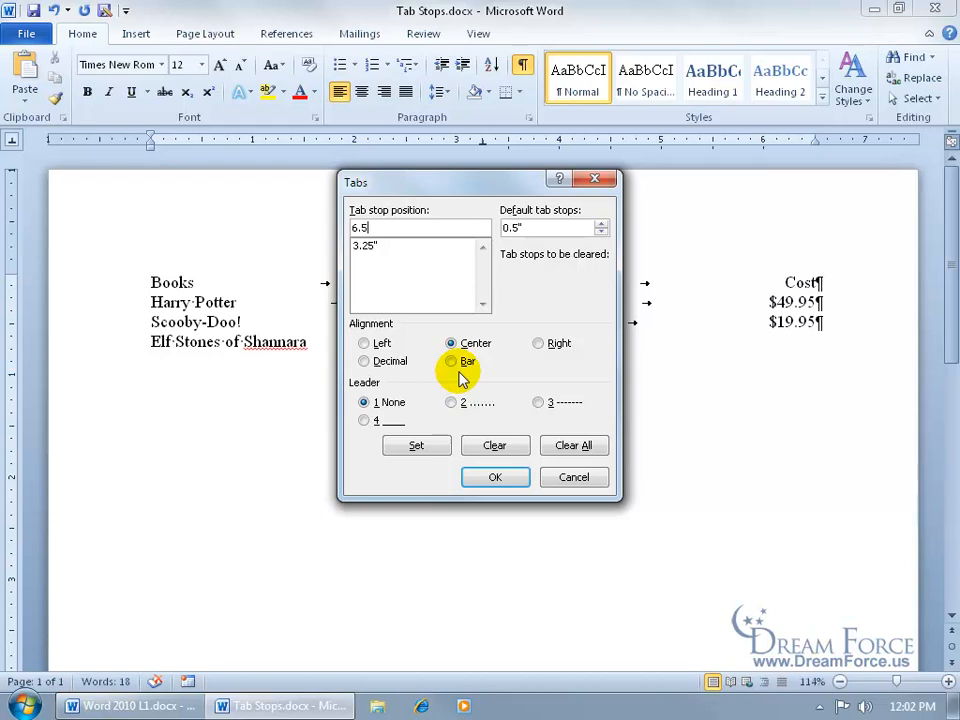
click(540, 343)
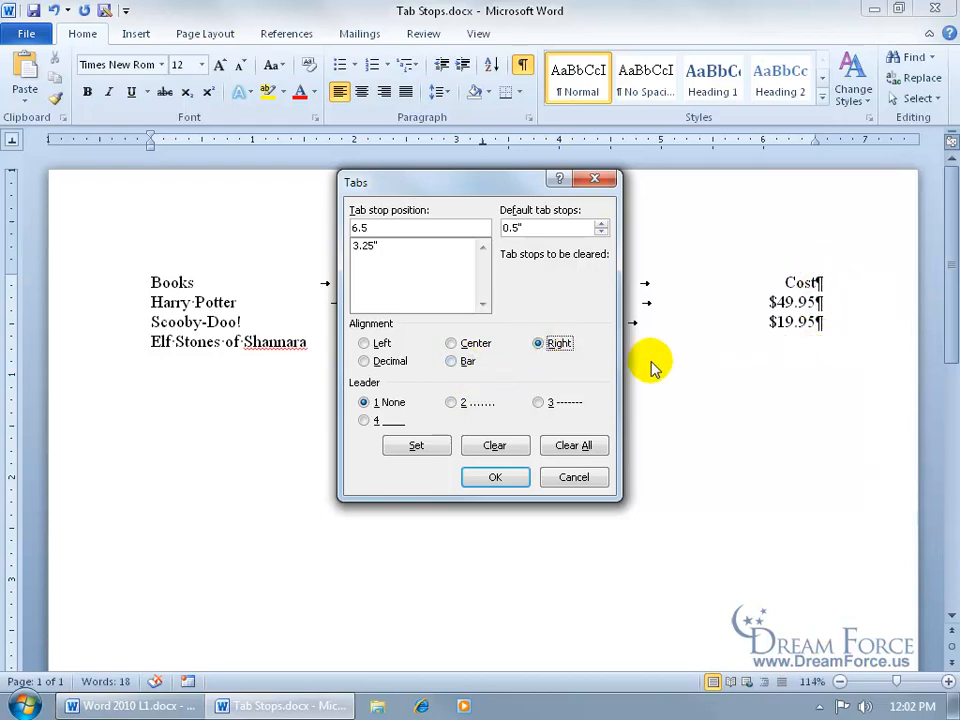
click(422, 446)
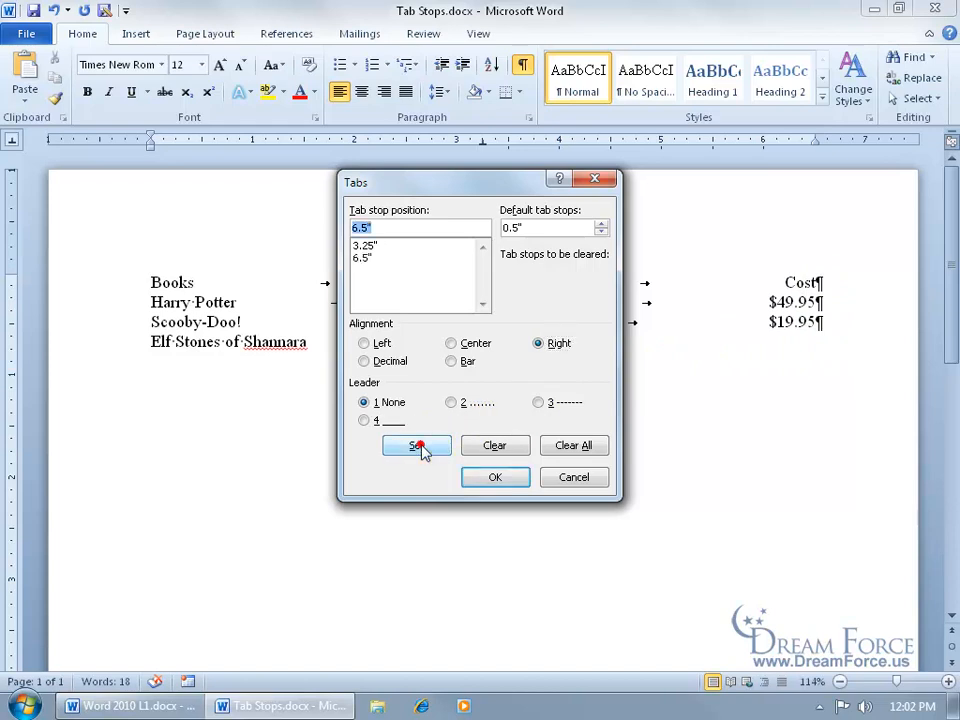
click(496, 477)
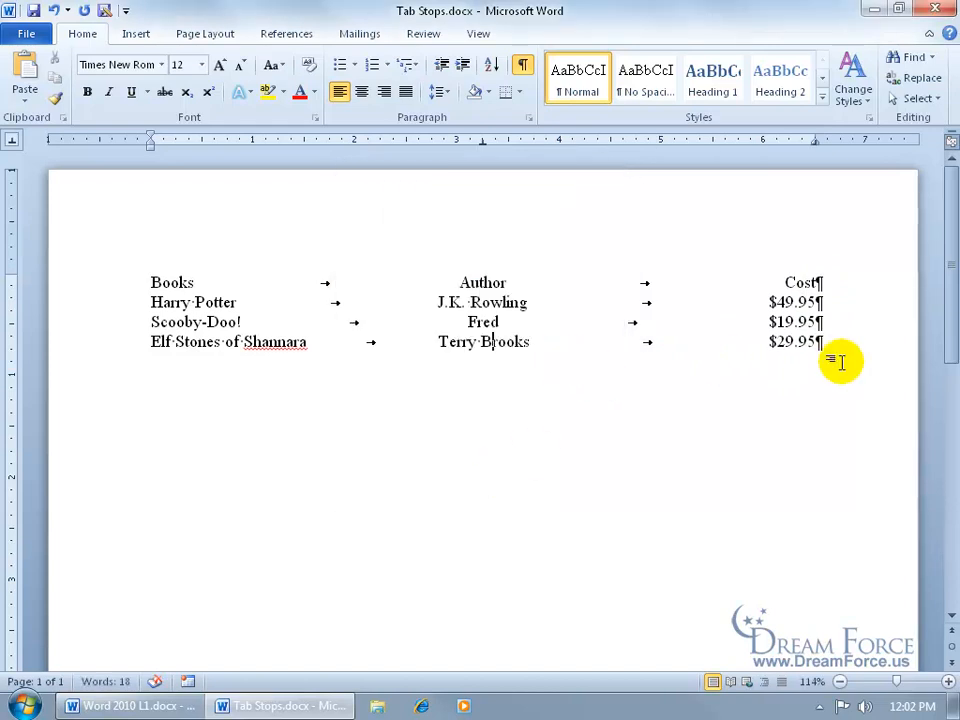
Check the tab stops shared by all four lines and hide the formatting marks.
drag(148, 280, 820, 347)
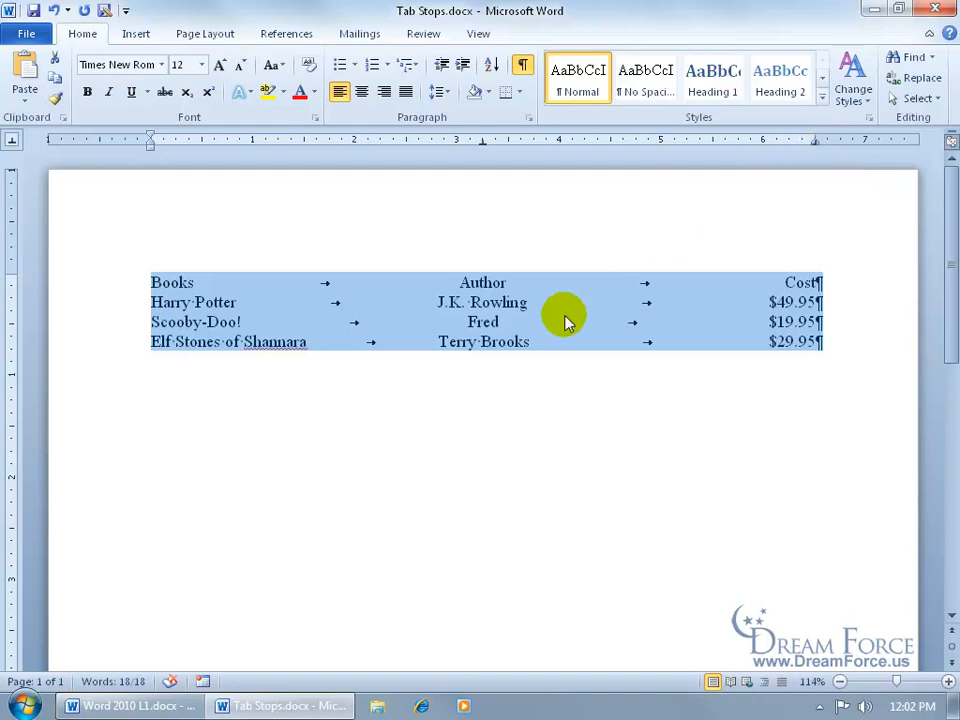
click(522, 342)
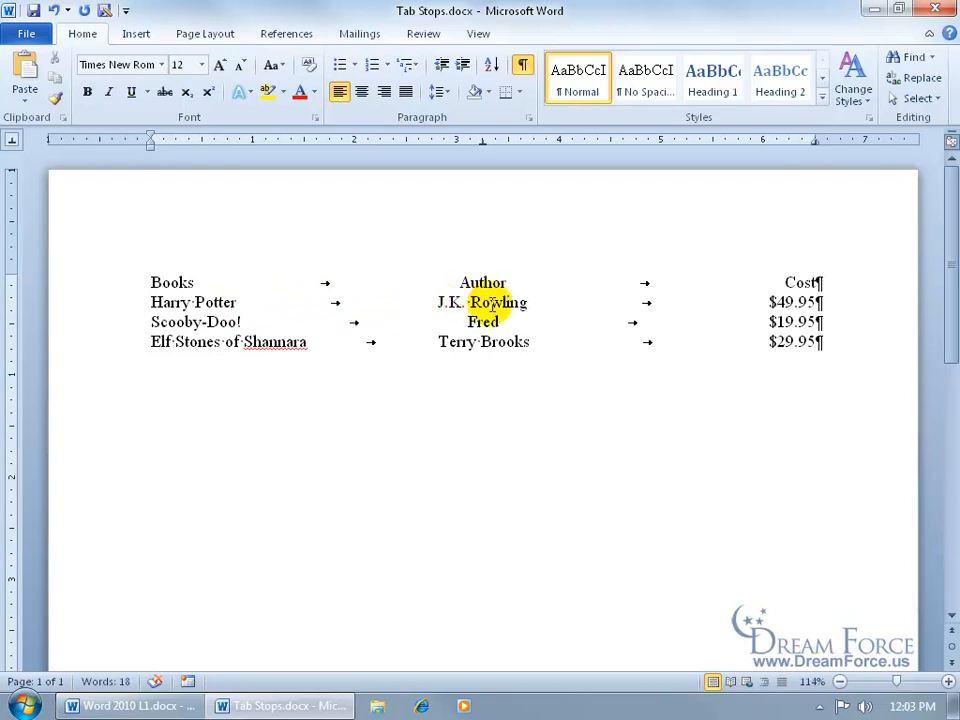
click(521, 66)
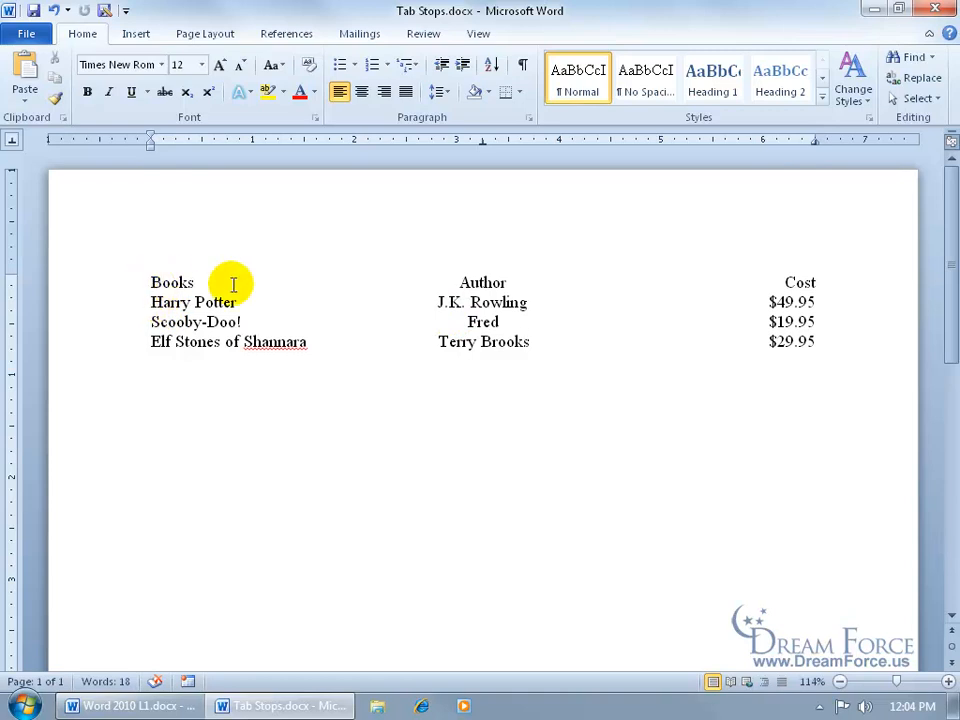
Add a dotted leader (option 2) to the 3.25-inch center tab stop of the three book lines below the headings.
drag(148, 302, 833, 343)
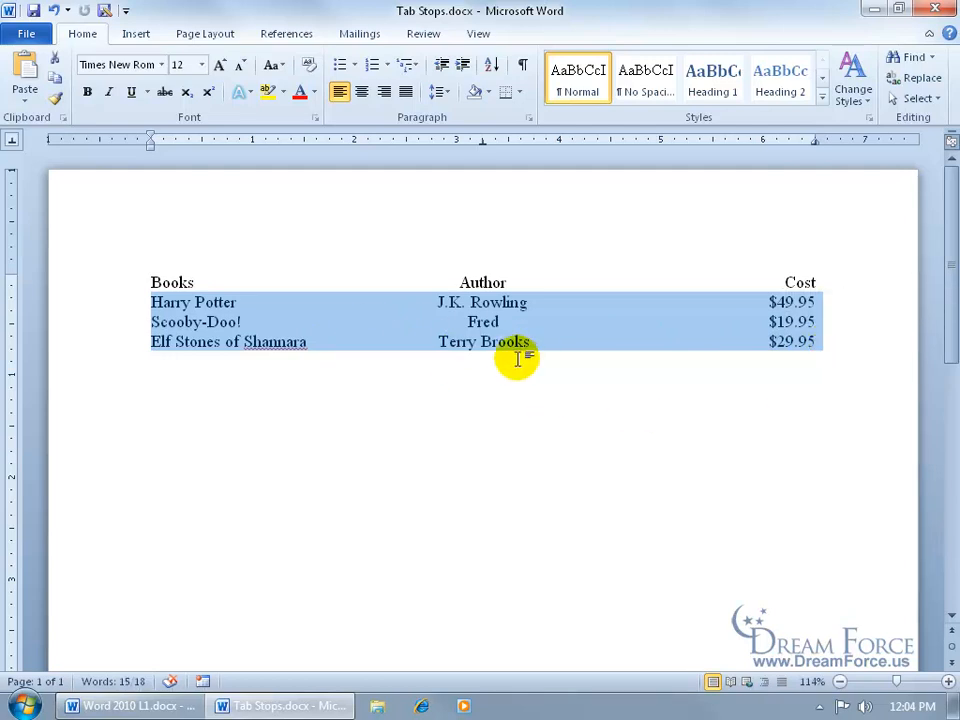
click(528, 118)
click(336, 568)
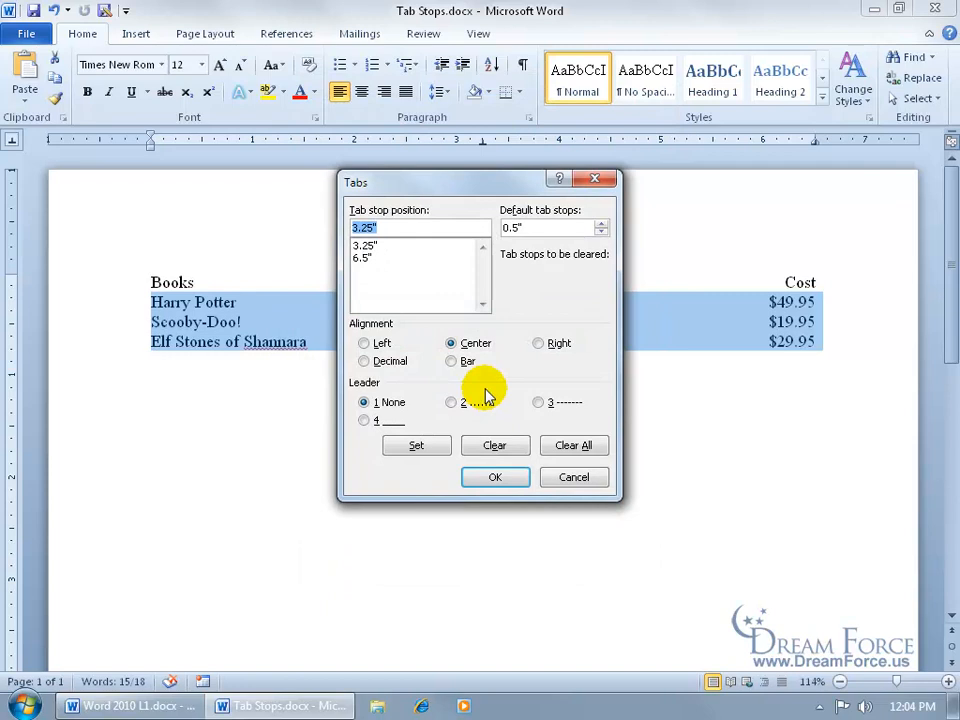
click(378, 246)
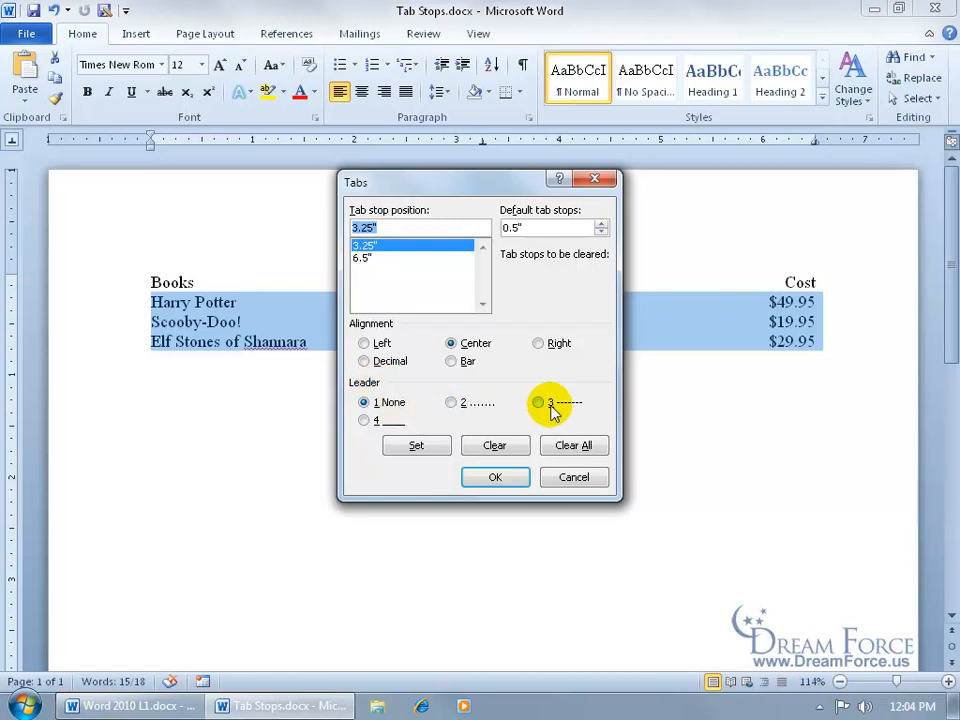
click(451, 402)
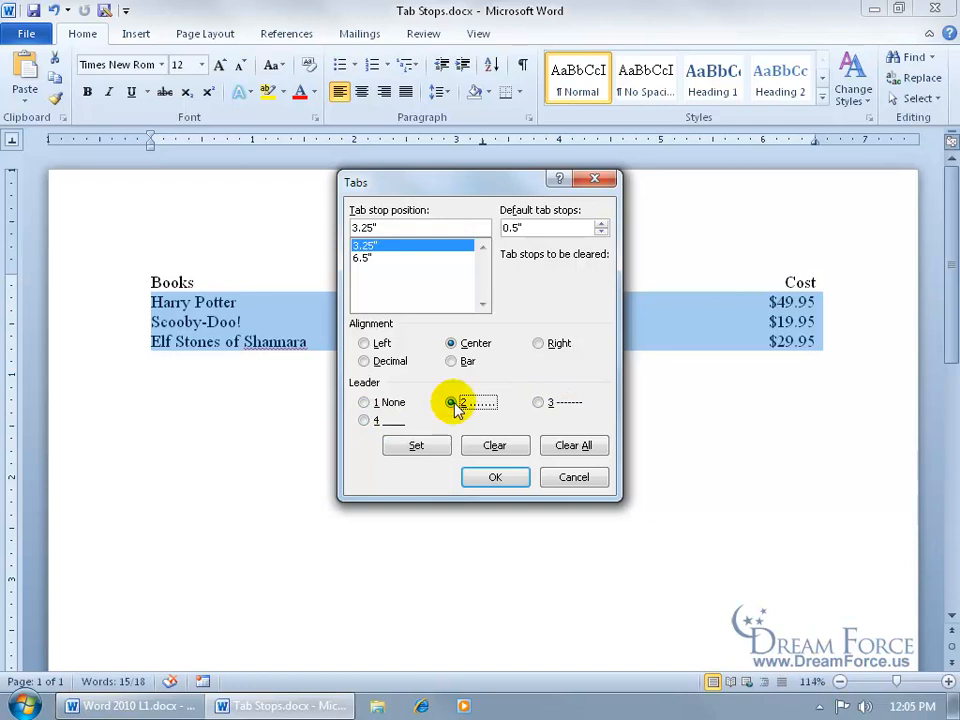
click(433, 449)
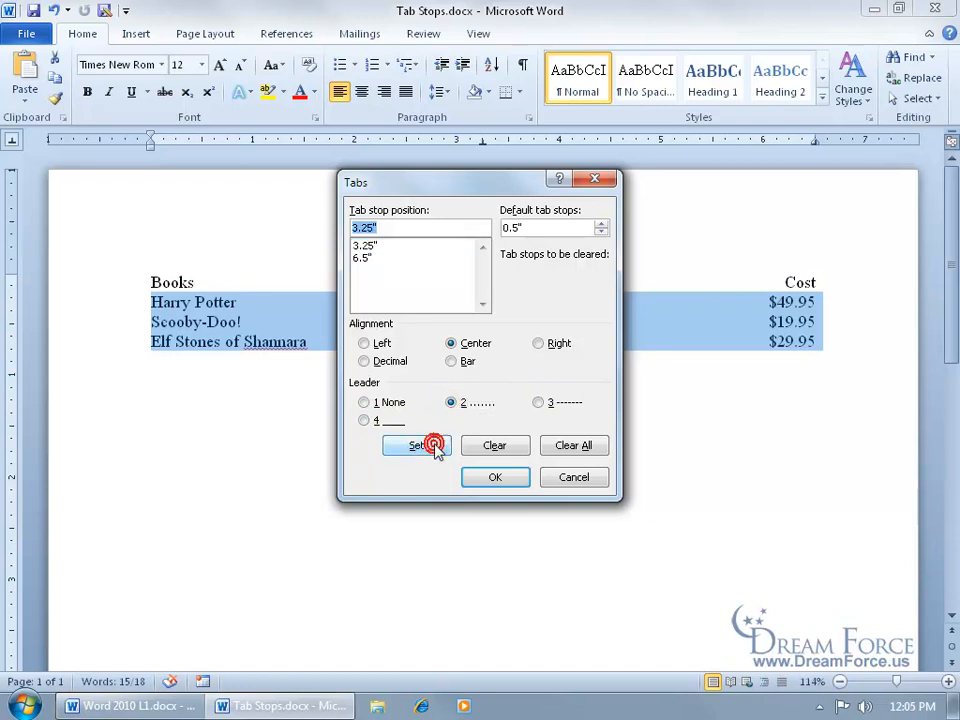
click(495, 477)
click(416, 433)
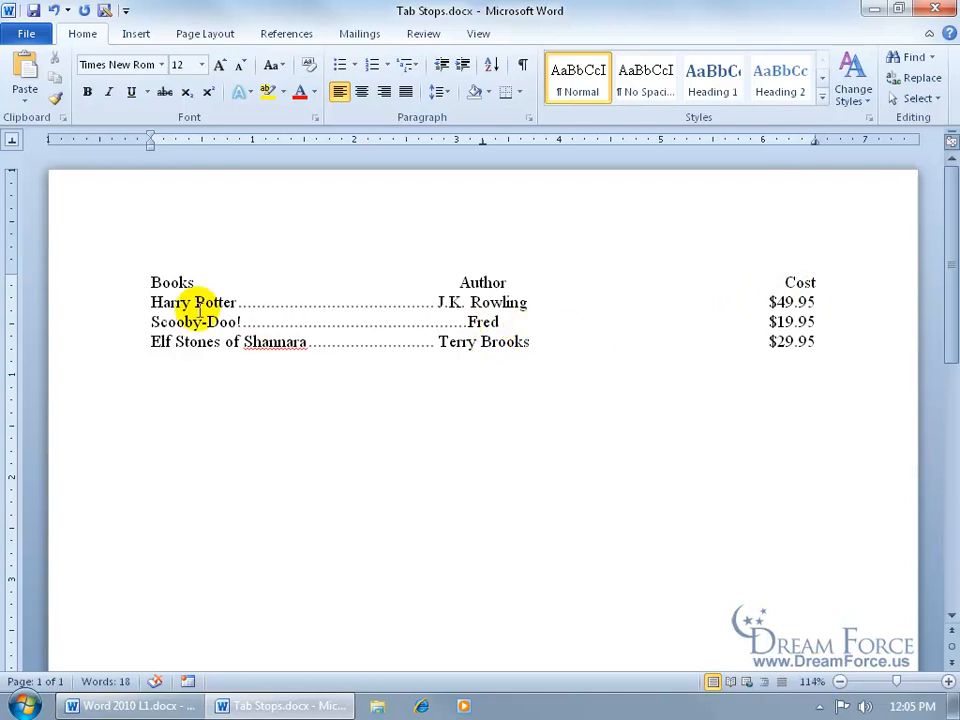
Add a dashed leader (option 3) to the 6.5-inch right tab stop of the three book lines.
drag(151, 302, 797, 360)
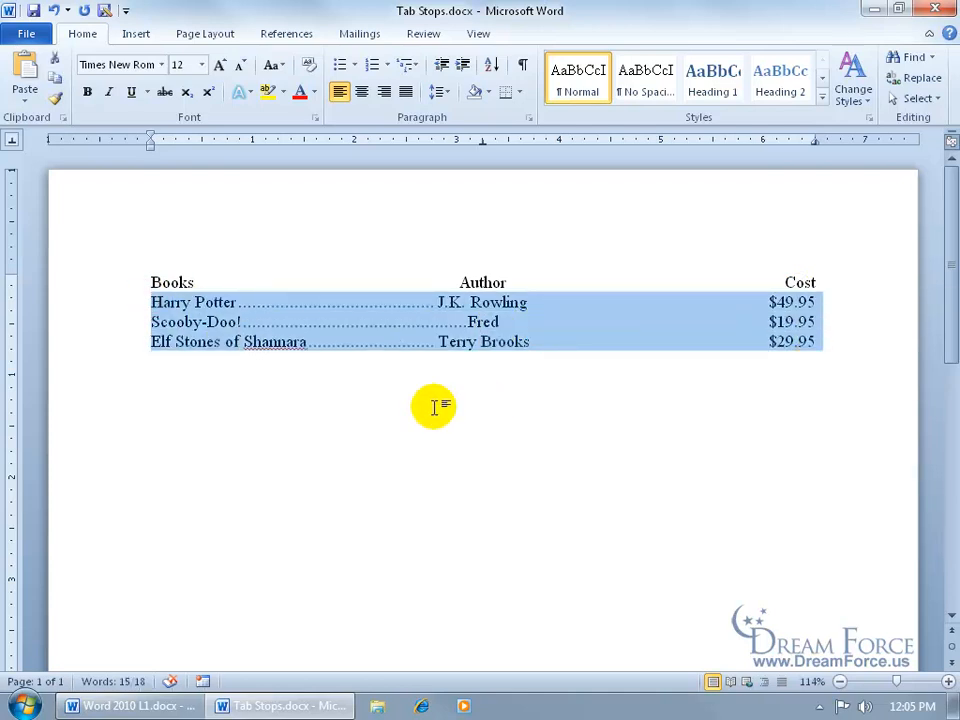
double_click(483, 143)
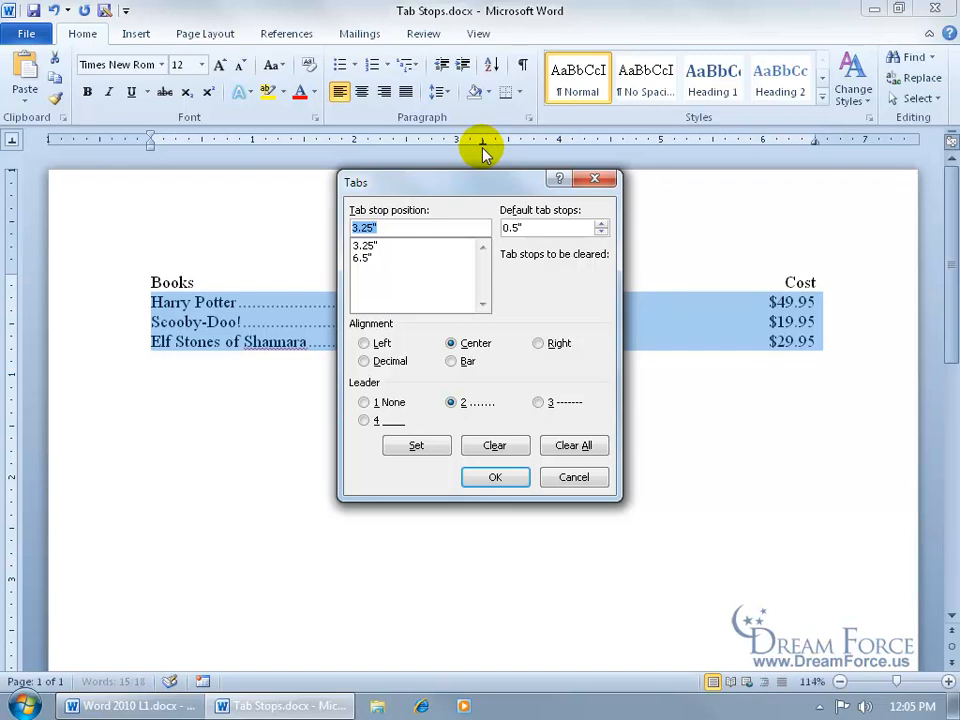
click(366, 258)
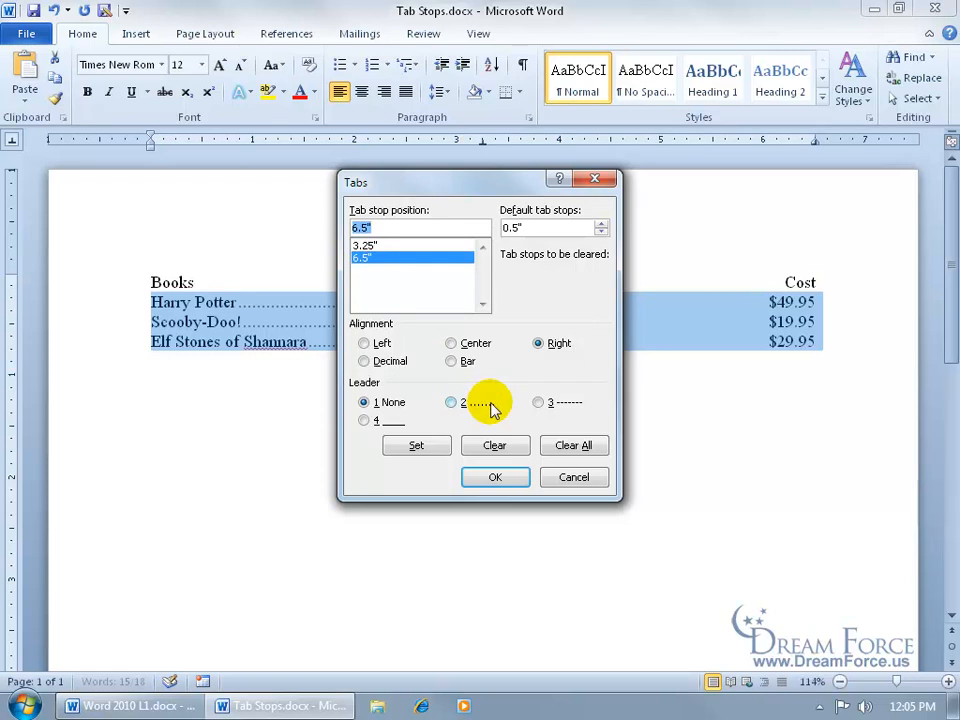
click(538, 402)
click(424, 445)
click(490, 478)
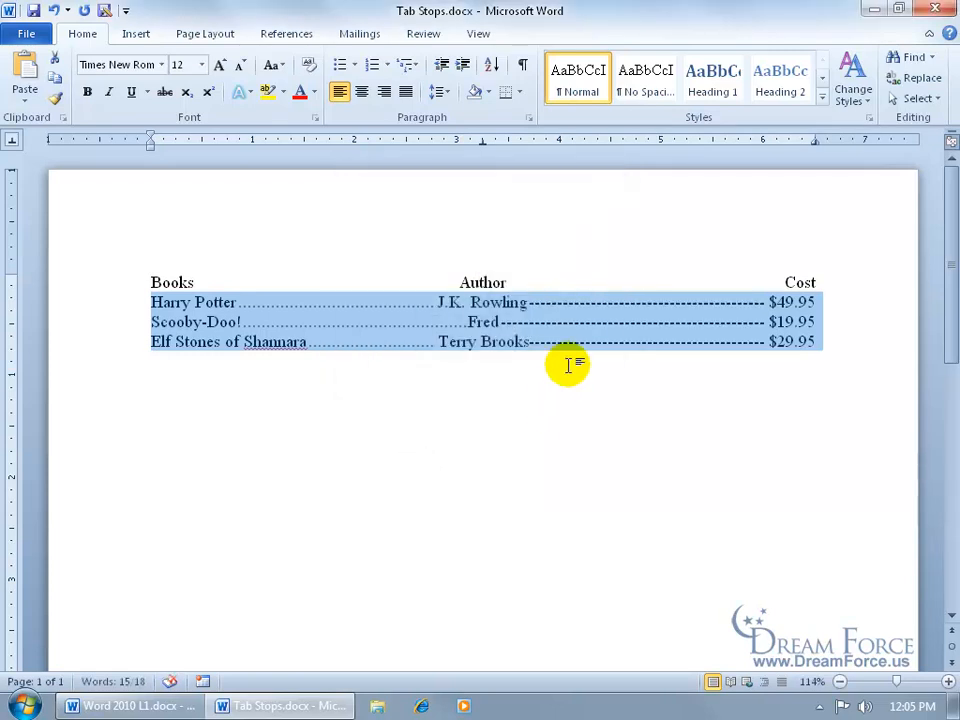
Start a new line below the Elf Stones of Shannara line and clear all of its tab stops.
click(826, 347)
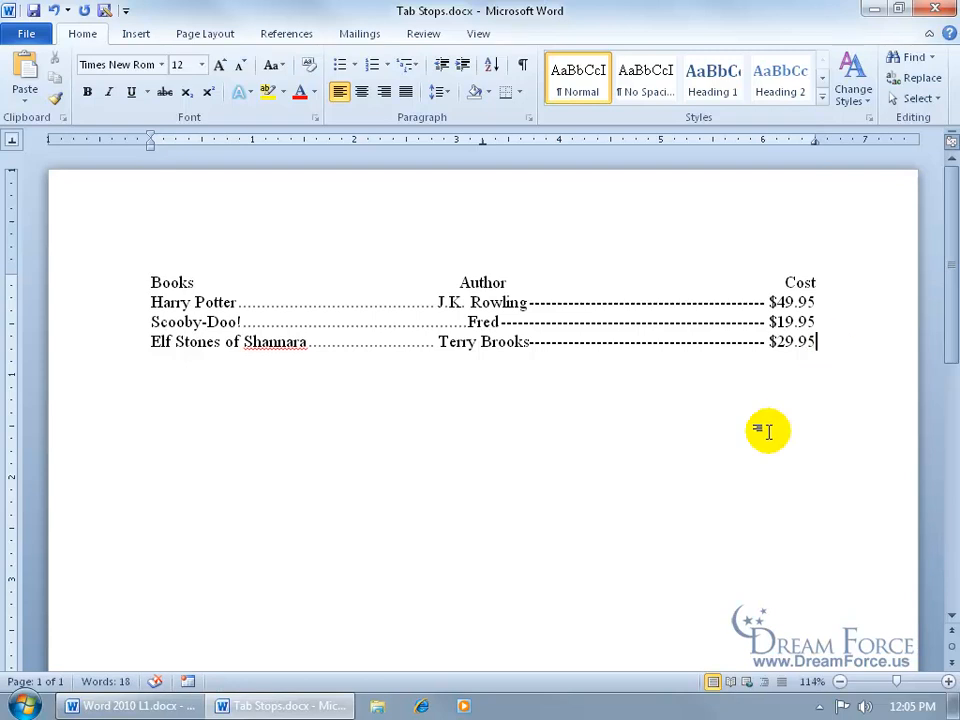
key(Return)
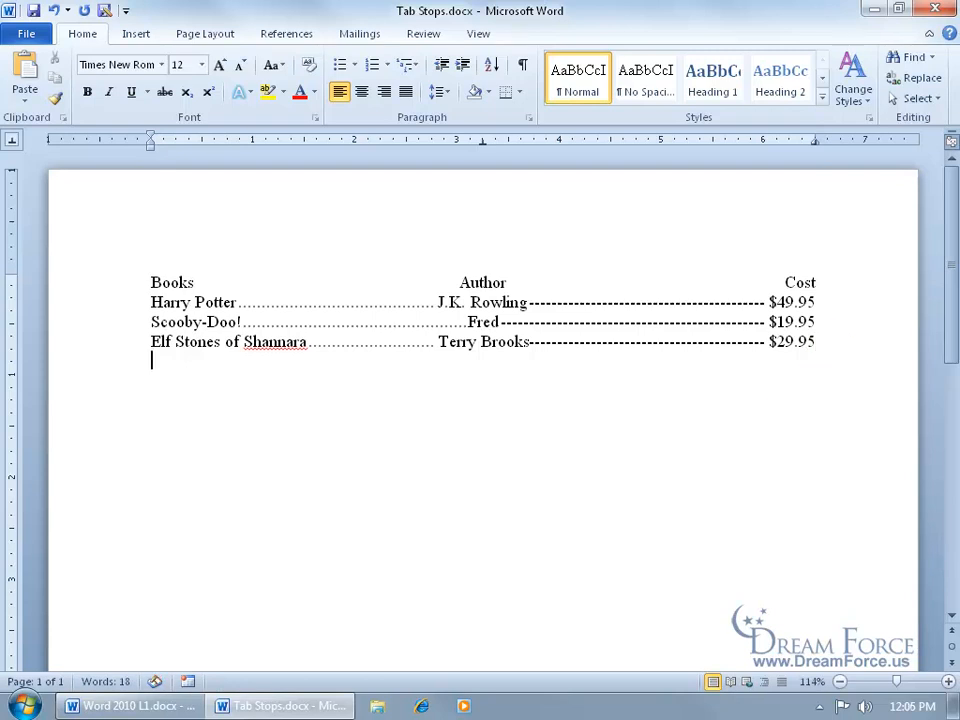
key(Tab)
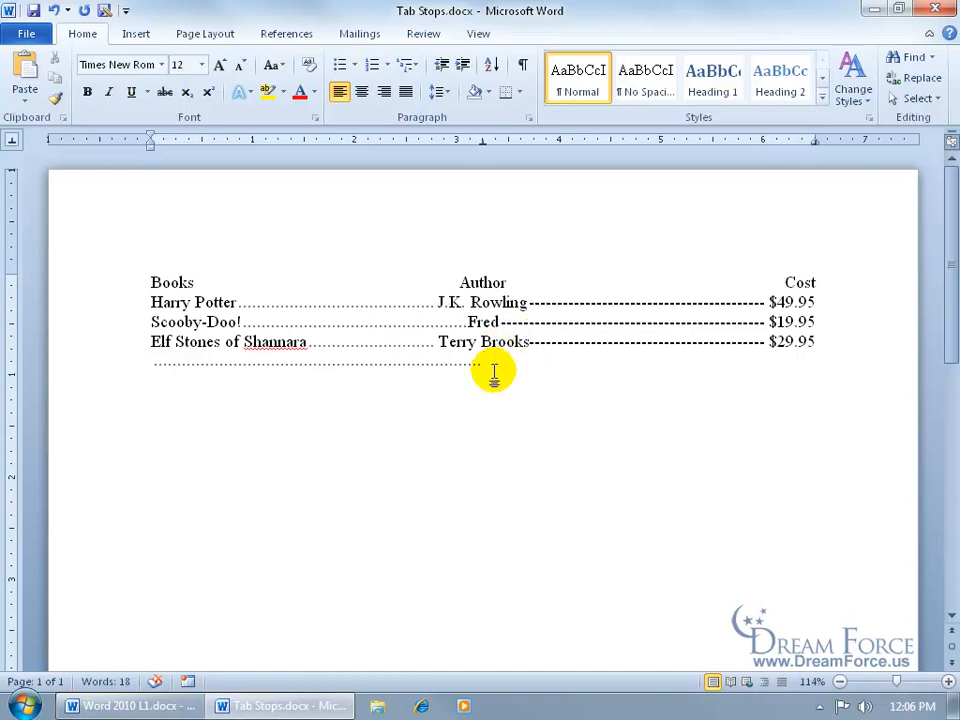
key(BackSpace)
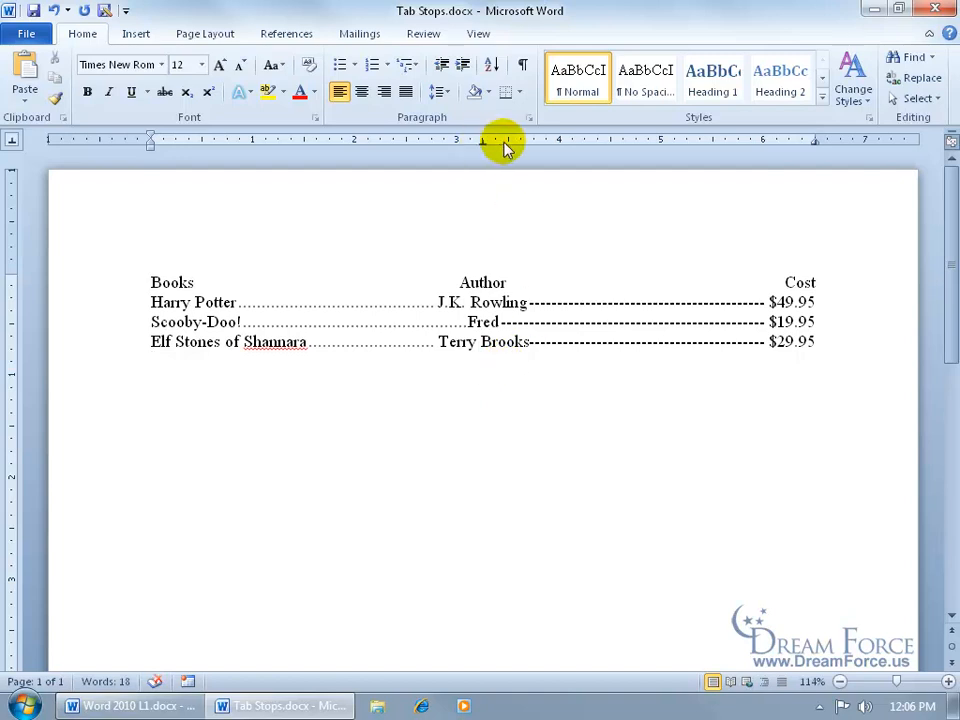
drag(484, 150, 483, 150)
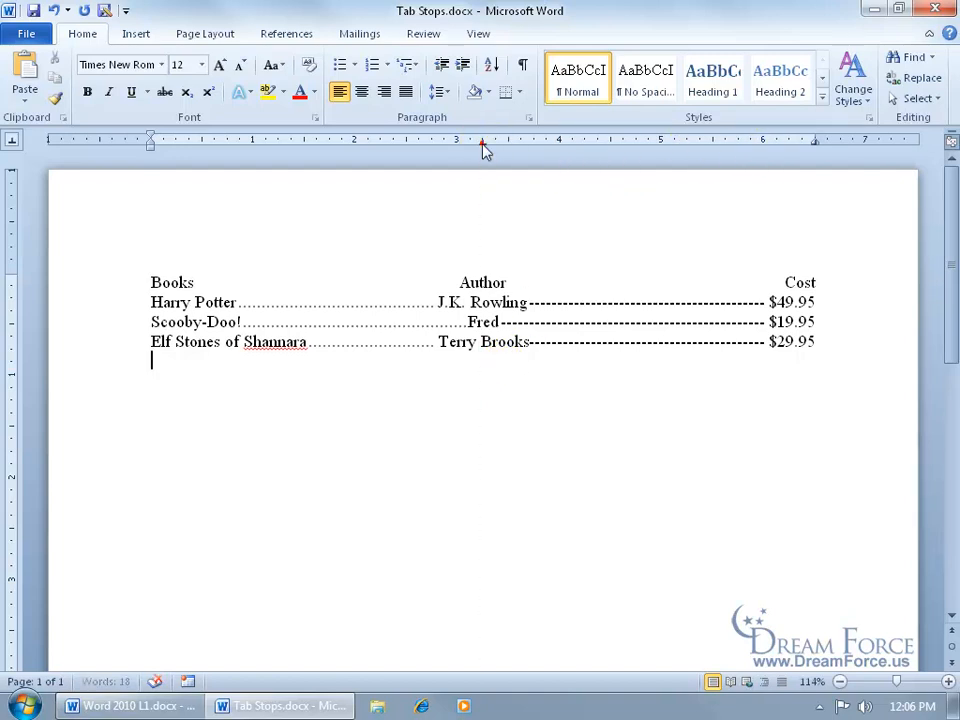
double_click(483, 148)
click(583, 449)
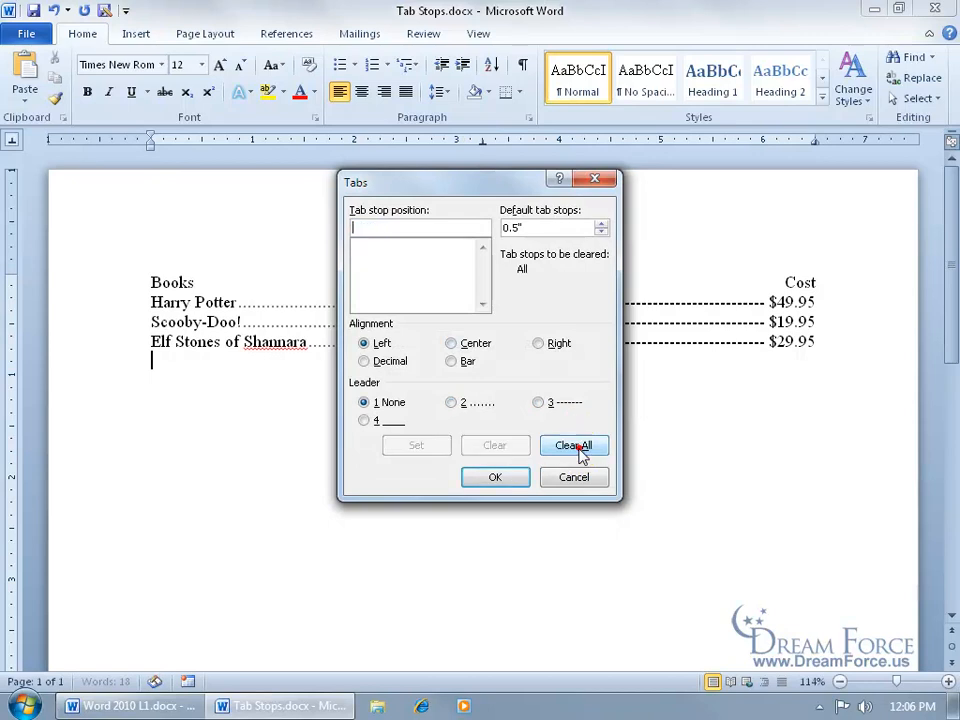
click(515, 478)
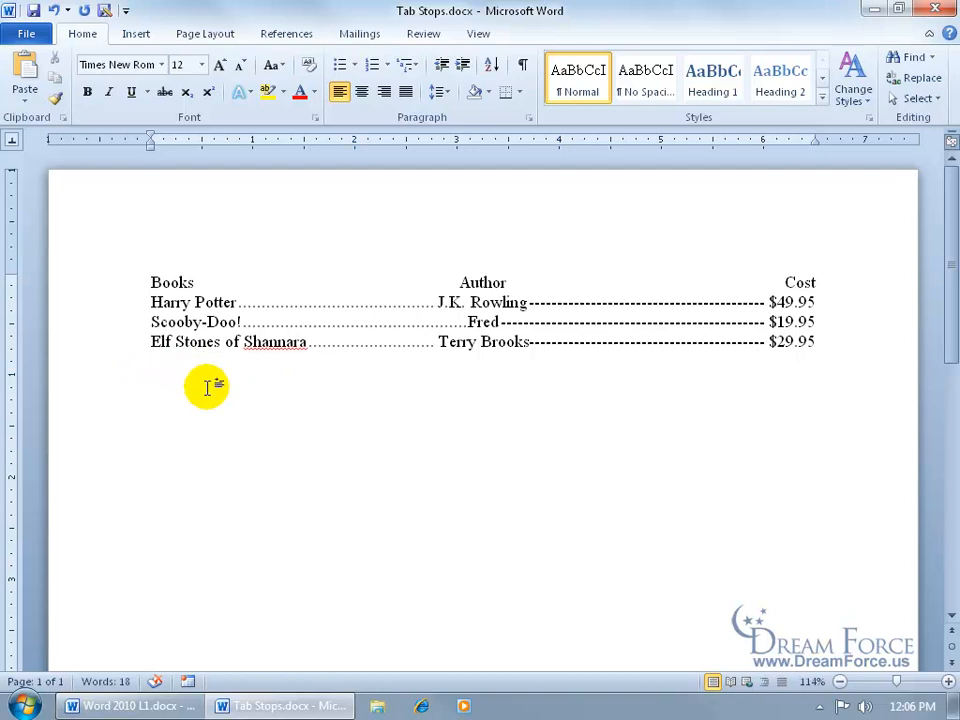
Try to make a signature line below the list from a row of underscores, with the text Sign beneath it.
key(Return)
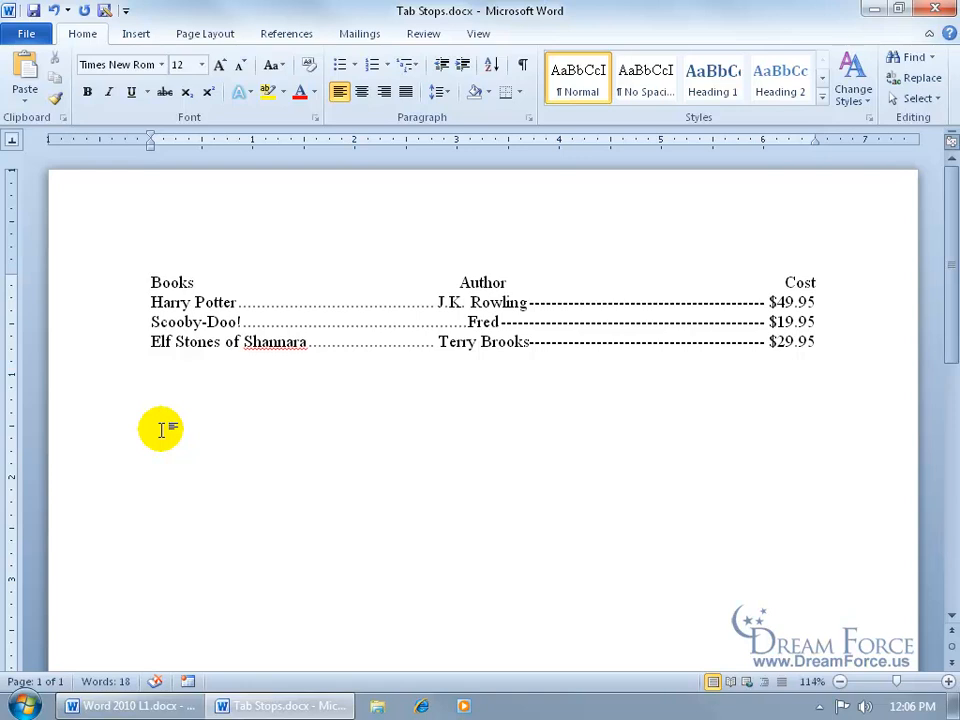
text(__)
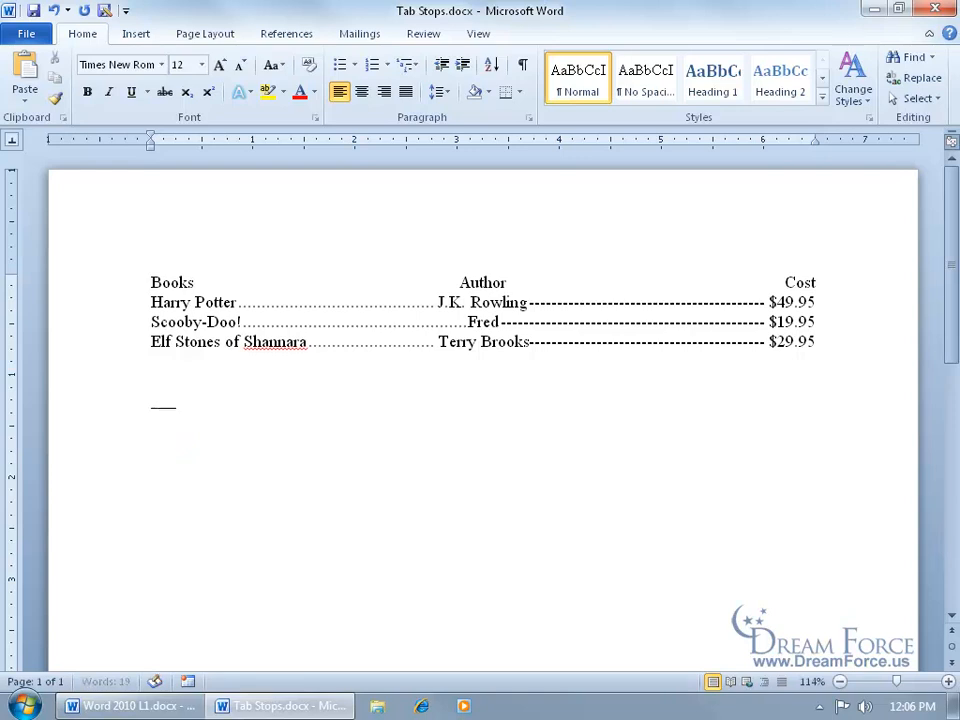
text(____)
key(Return)
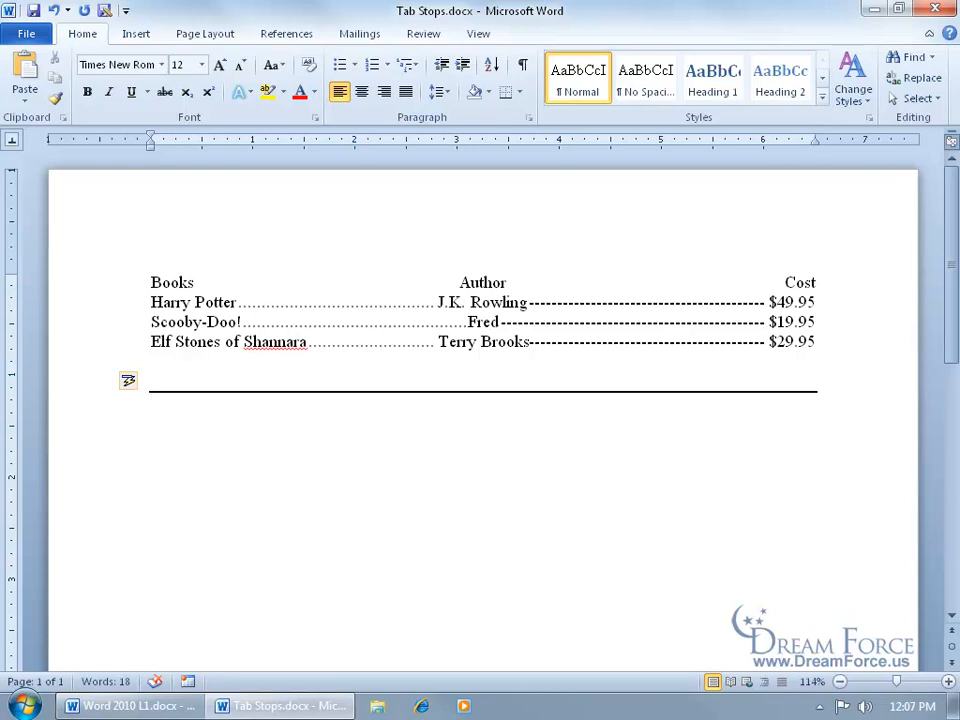
text(Sign)
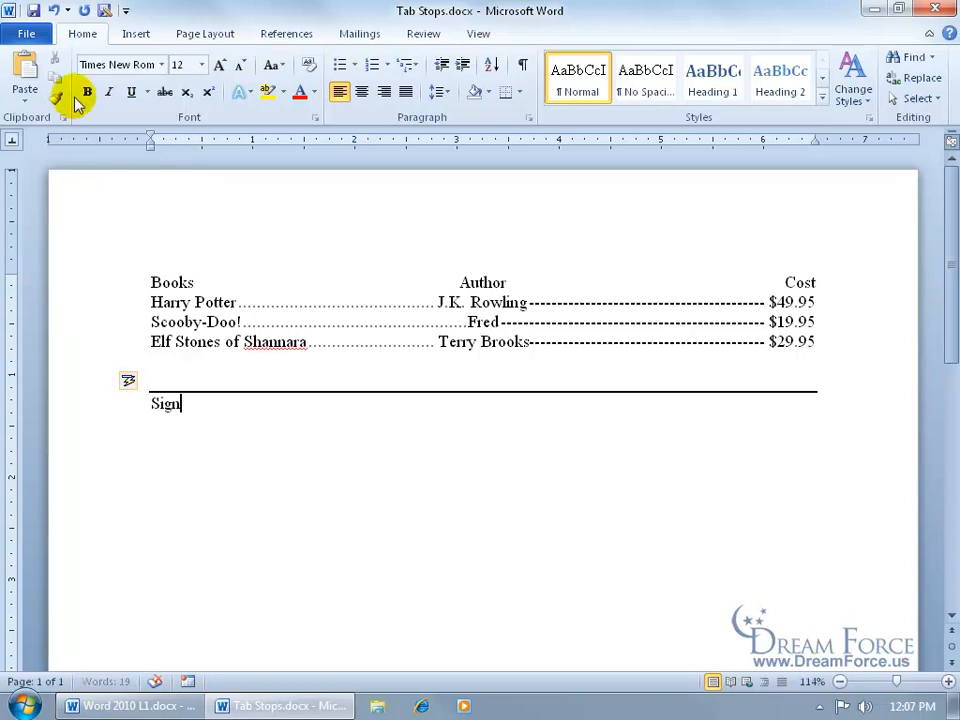
Undo the Sign text and the line made from underscores.
click(55, 10)
click(55, 10)
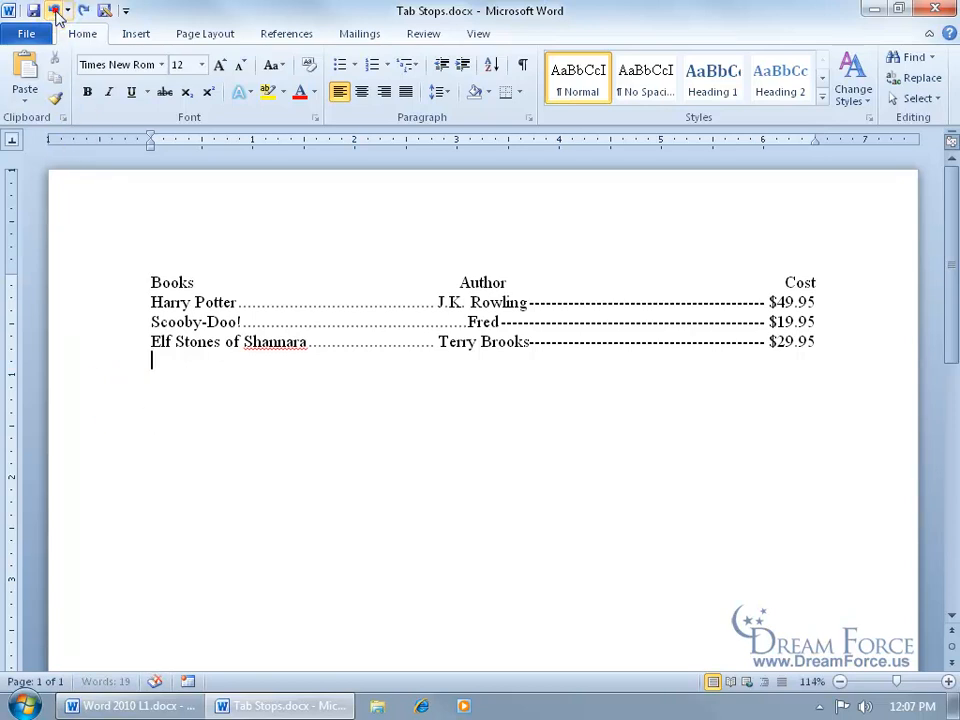
click(55, 10)
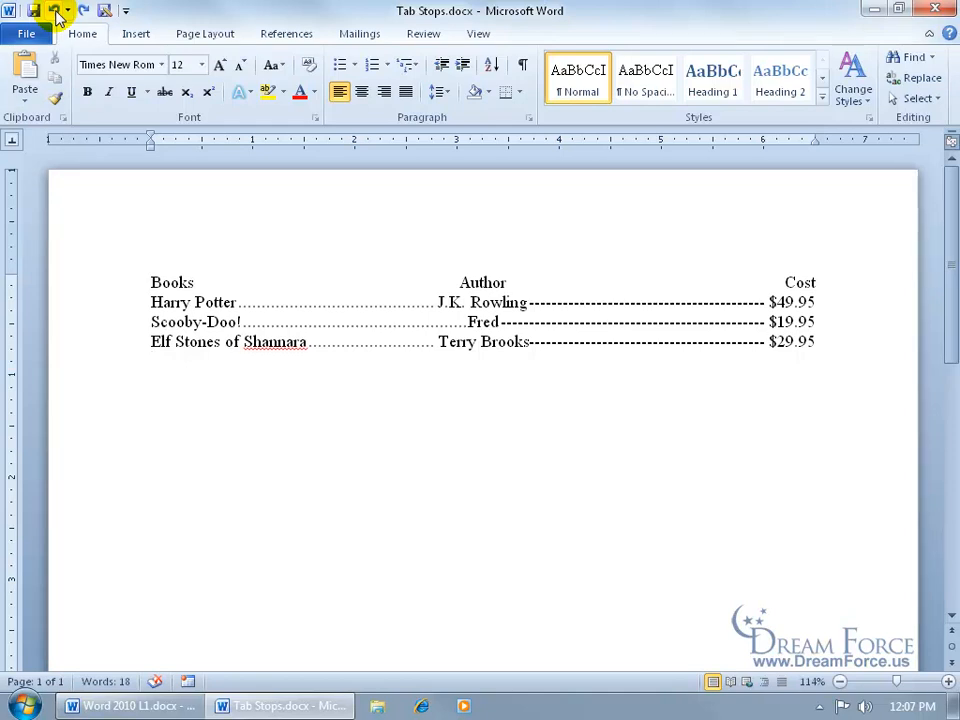
Add another empty line below the list and set a left tab stop at 2 inches on it.
key(Return)
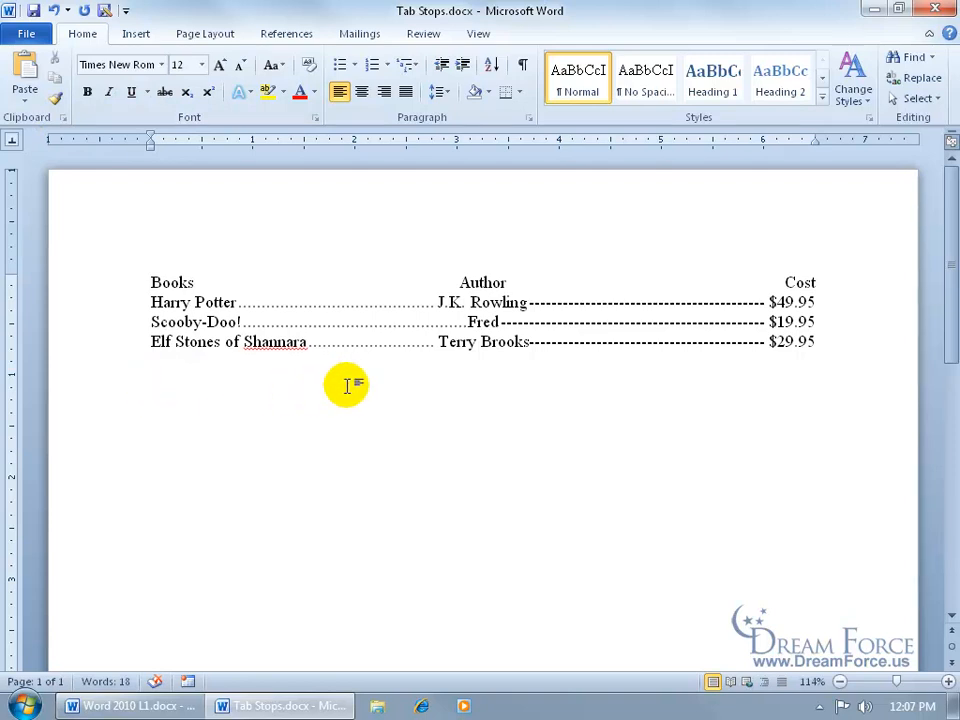
click(13, 141)
click(13, 142)
click(13, 142)
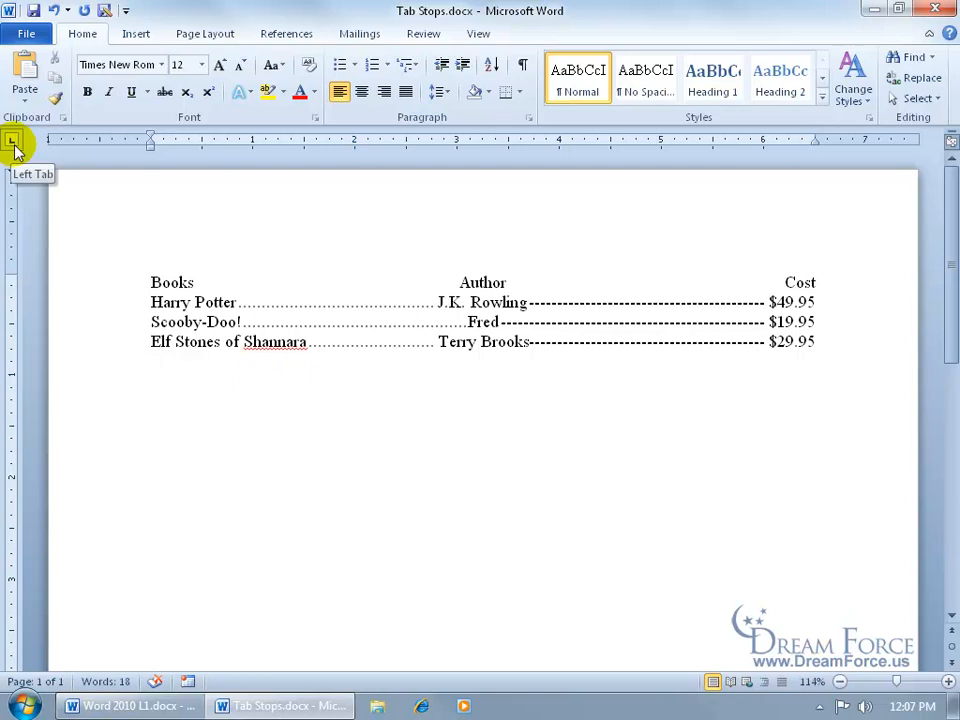
click(354, 142)
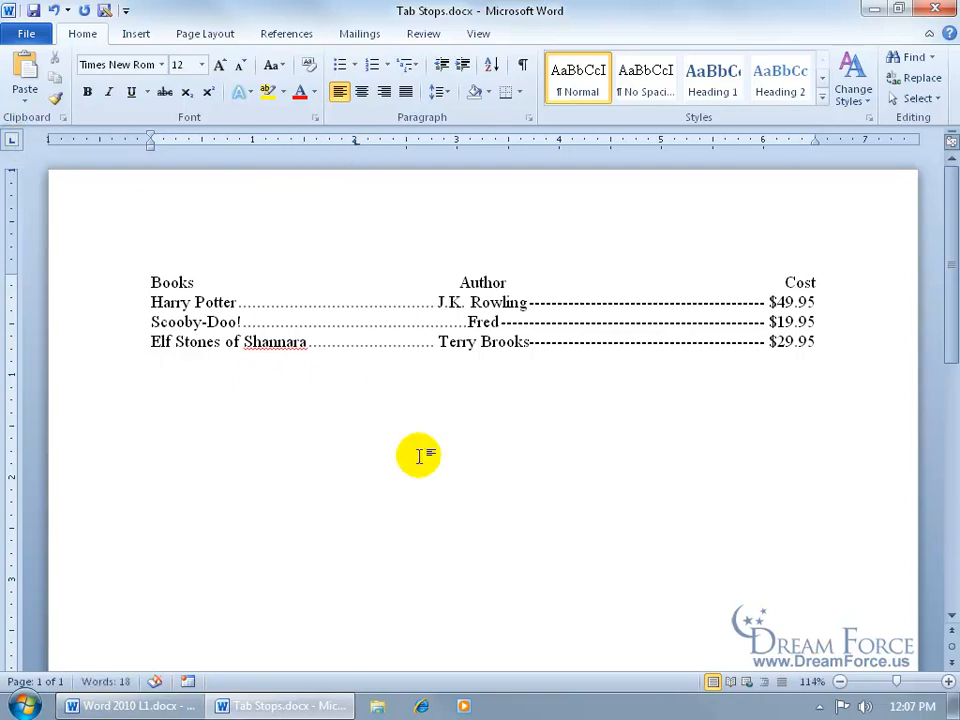
Add a solid underline leader (option 4) to the 2-inch left tab stop.
drag(356, 144, 357, 148)
double_click(357, 146)
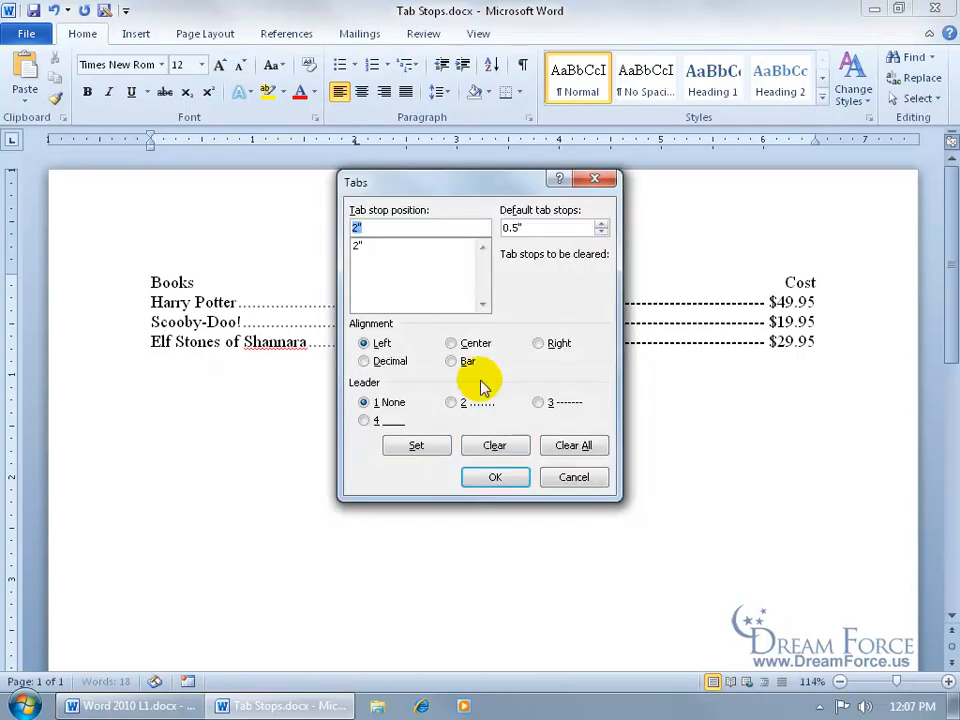
click(366, 420)
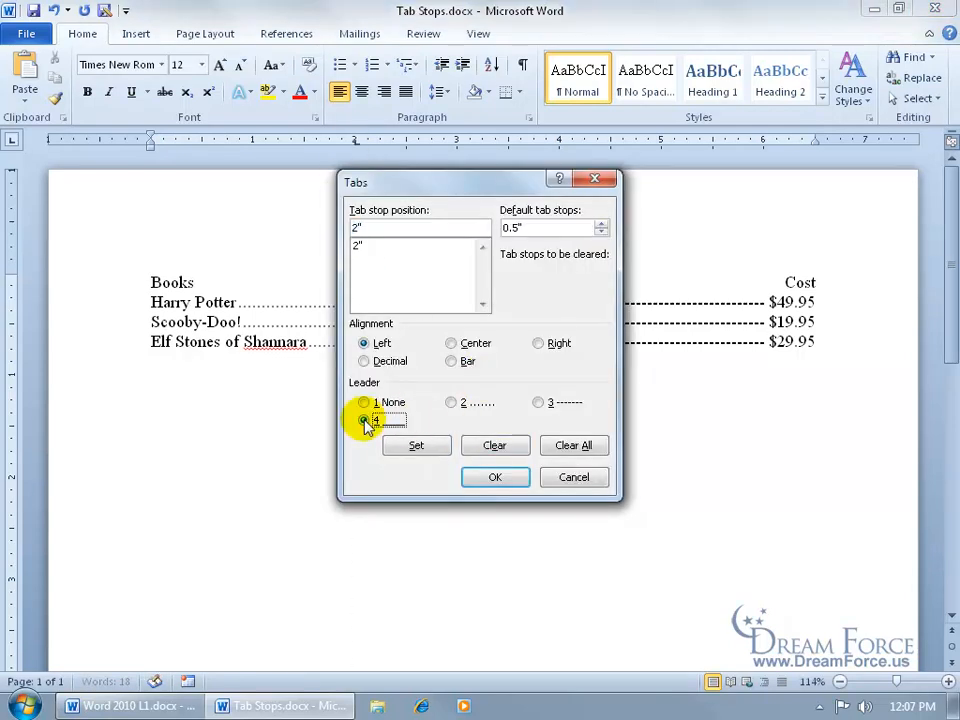
click(357, 247)
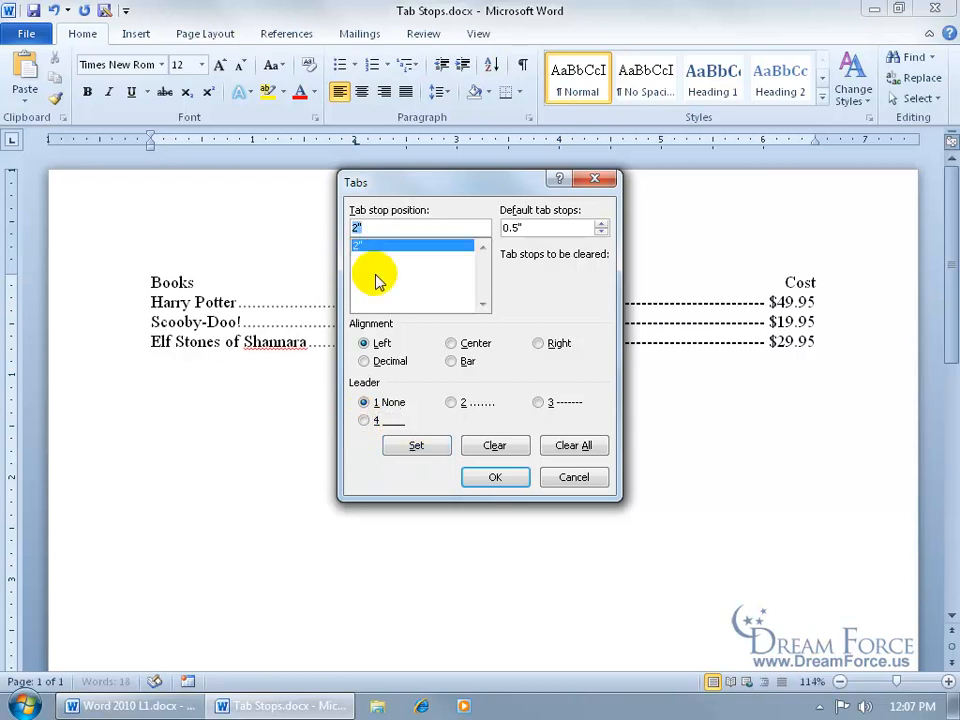
click(364, 420)
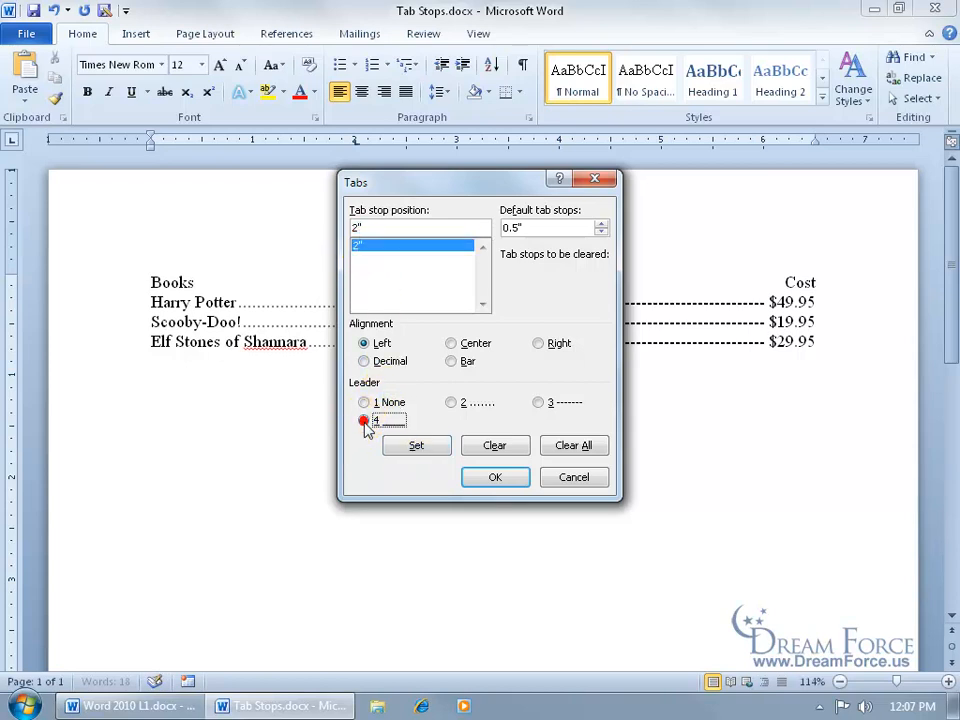
click(425, 448)
click(495, 478)
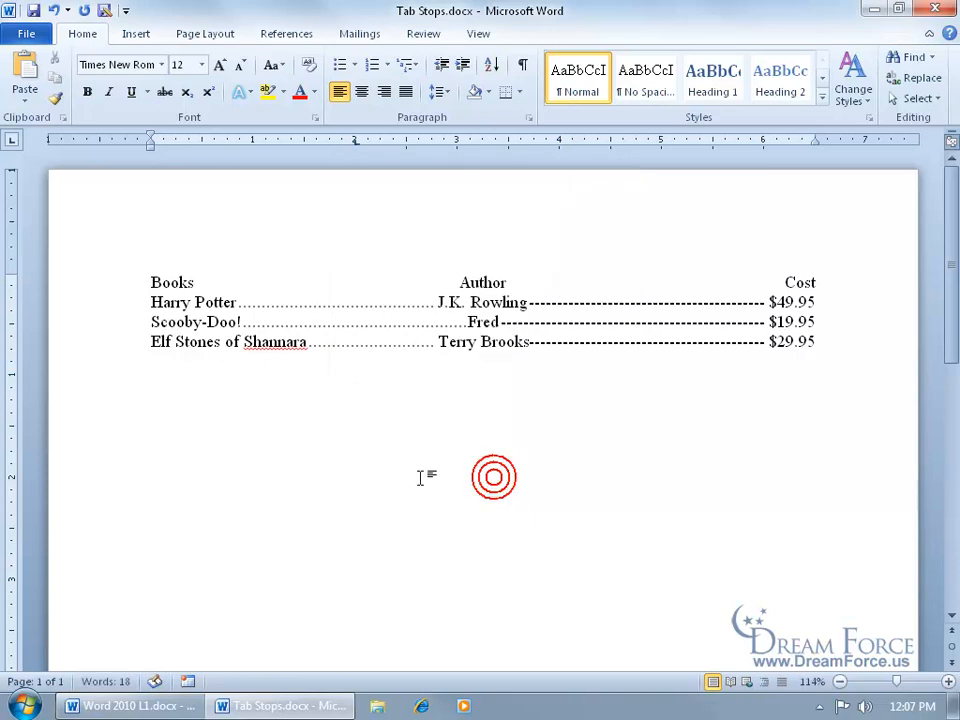
Insert a signature line with the underline-leader tab and add the label Signature beneath it, indented slightly.
key(Return)
key(Tab)
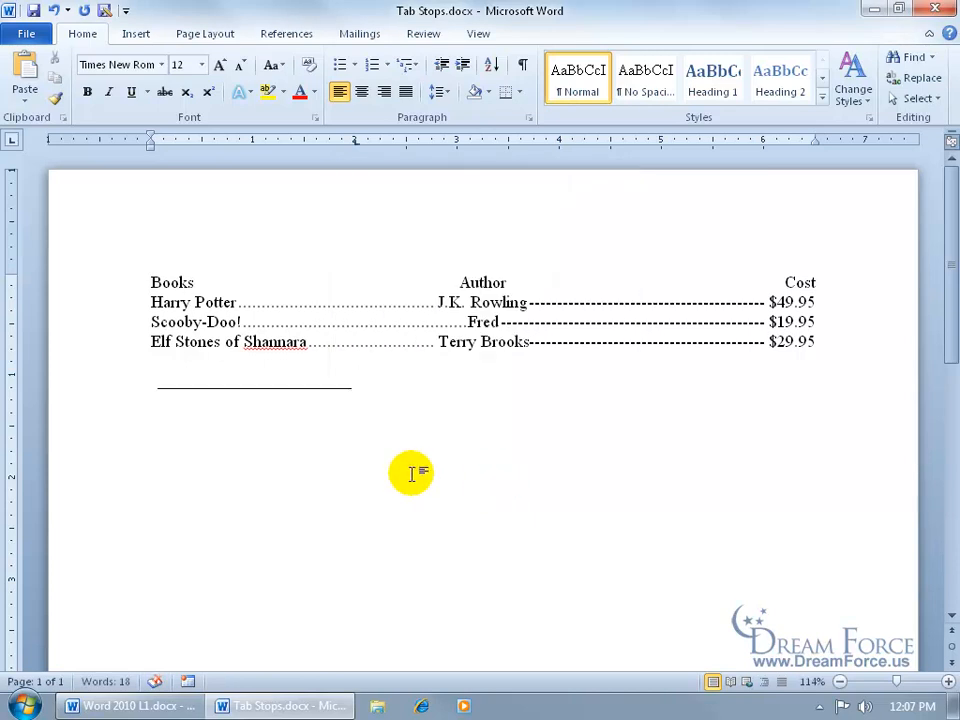
key(Return)
text(Signat)
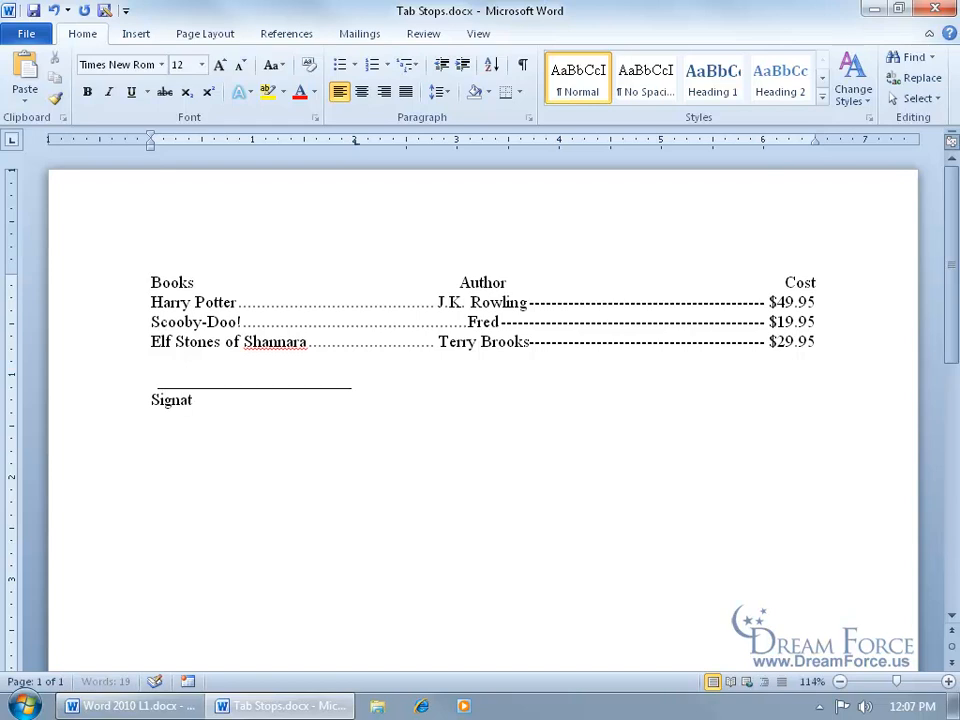
text(ure)
click(146, 400)
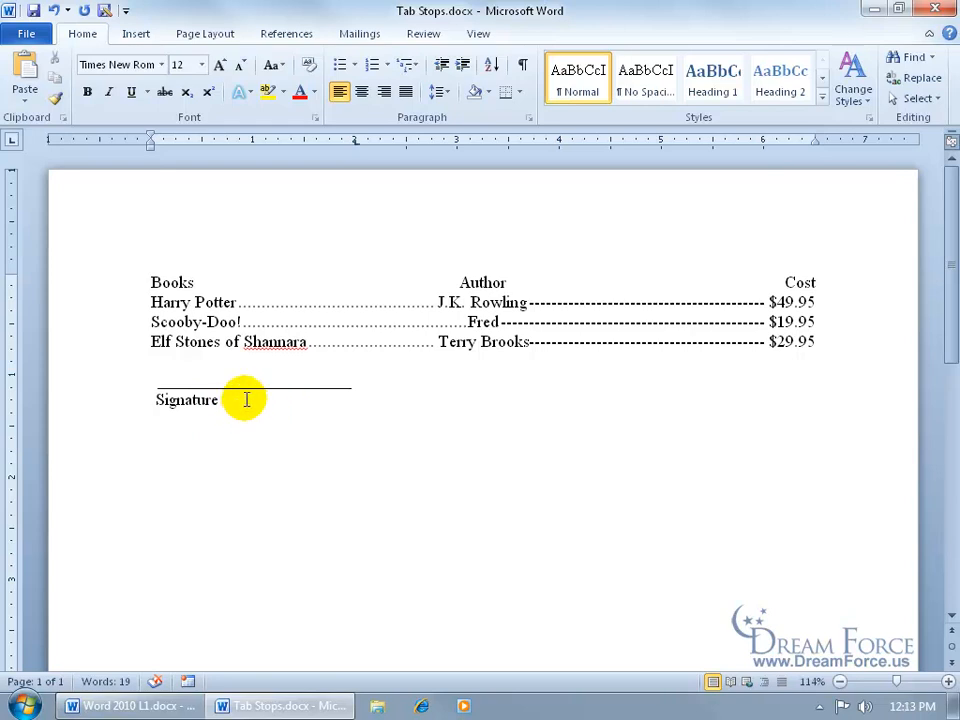
Replace the 6.5-inch right tab stop of the three book lines with a decimal tab stop at about 4.75 inches.
click(13, 142)
click(13, 145)
click(14, 146)
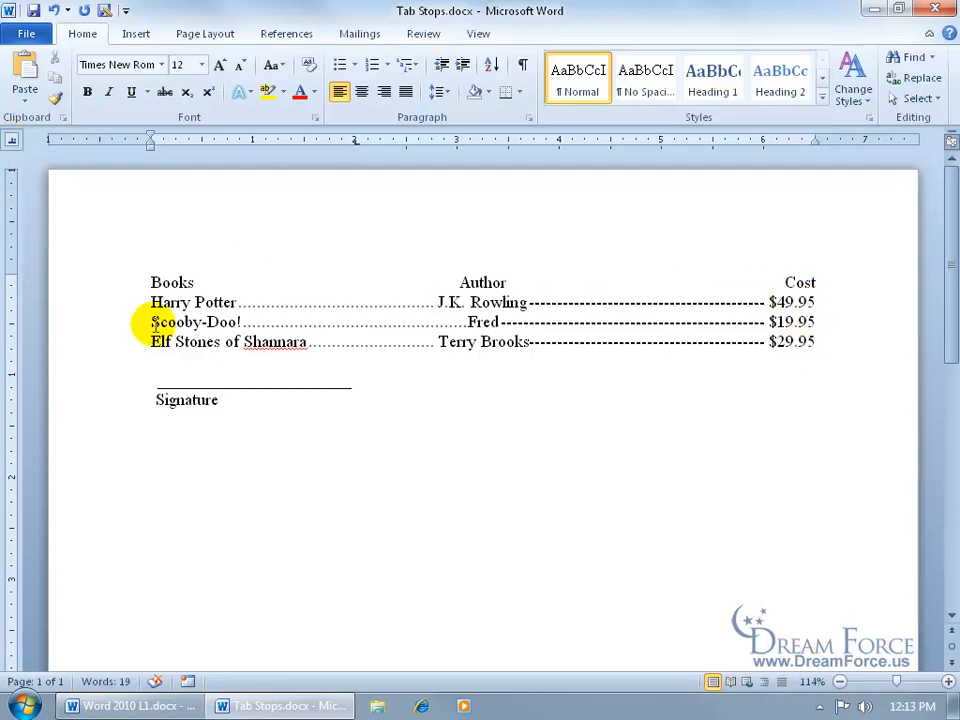
drag(148, 302, 817, 343)
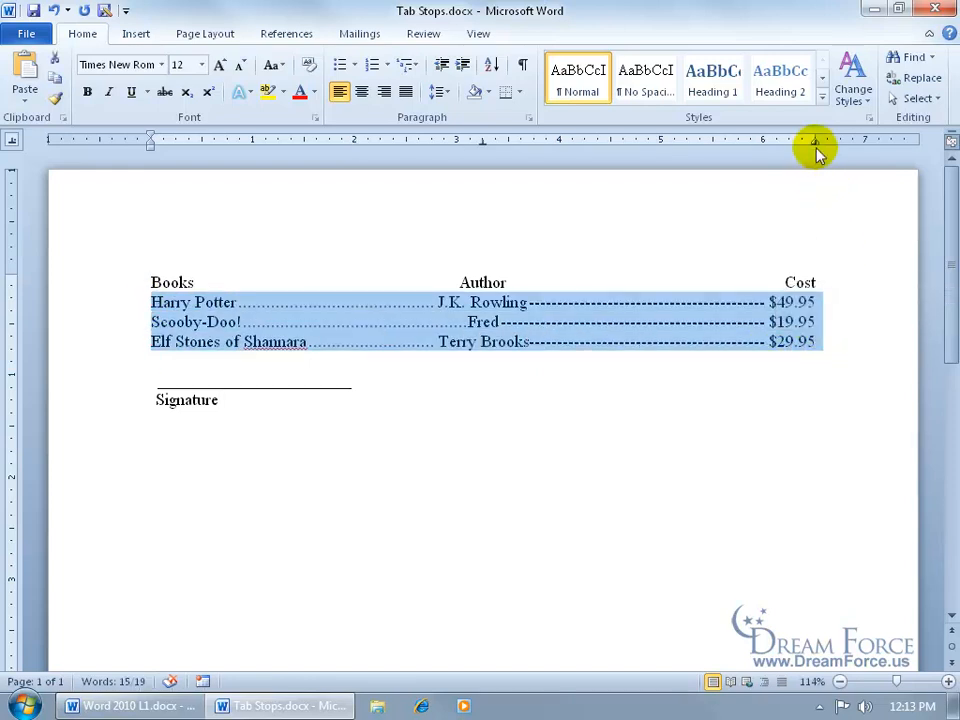
drag(815, 141, 743, 188)
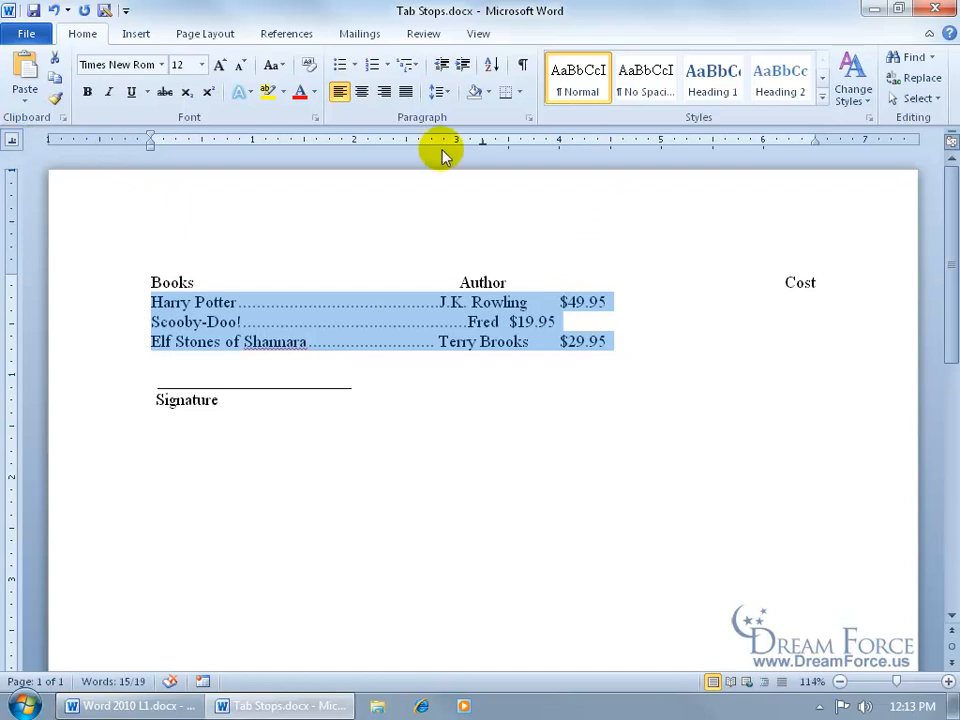
click(603, 143)
drag(603, 143, 638, 146)
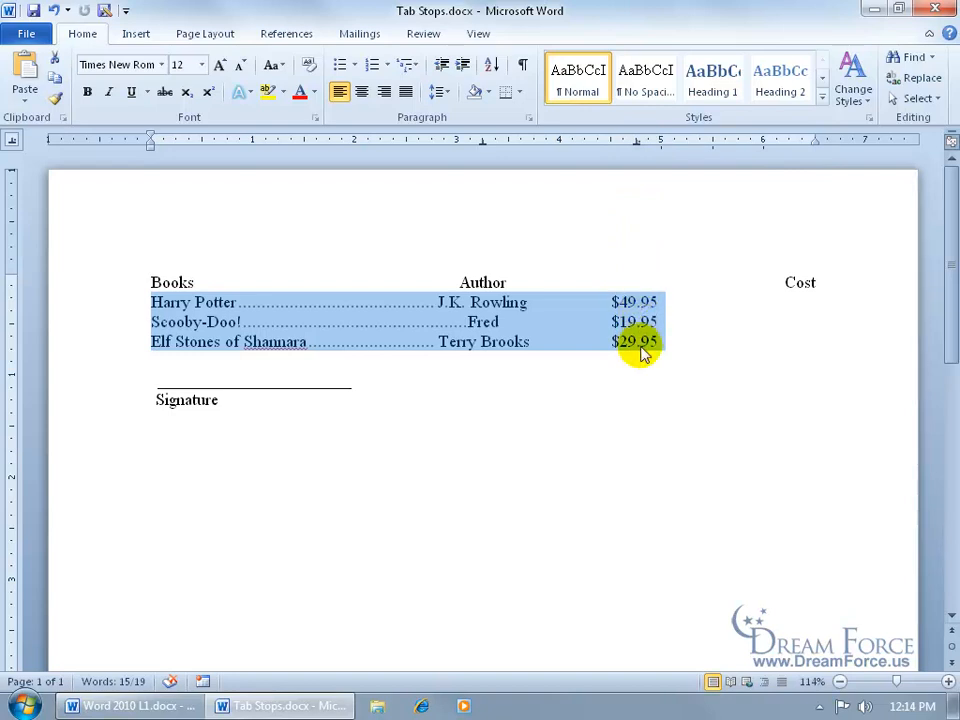
Add a bar tab stop at 2 inches to the empty line between the list and the signature line.
click(11, 140)
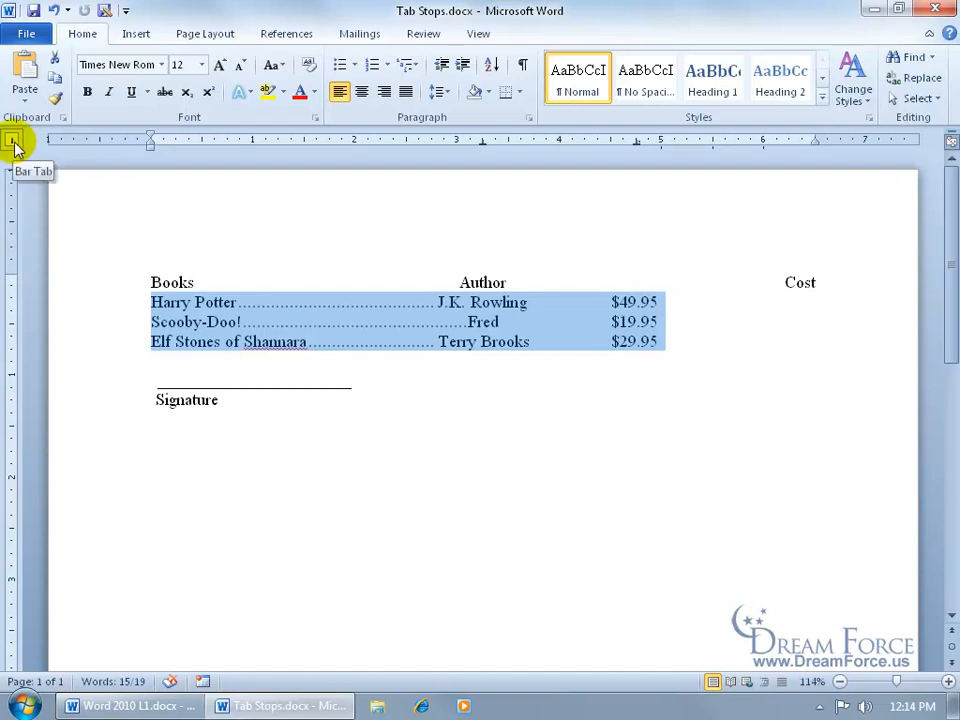
click(292, 365)
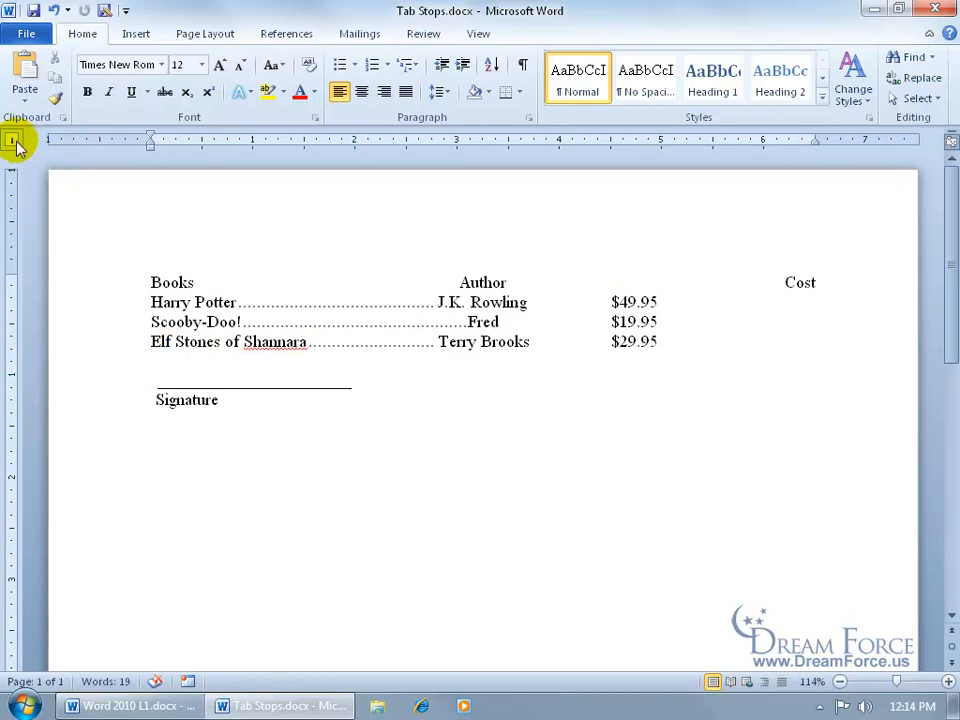
drag(358, 148, 354, 146)
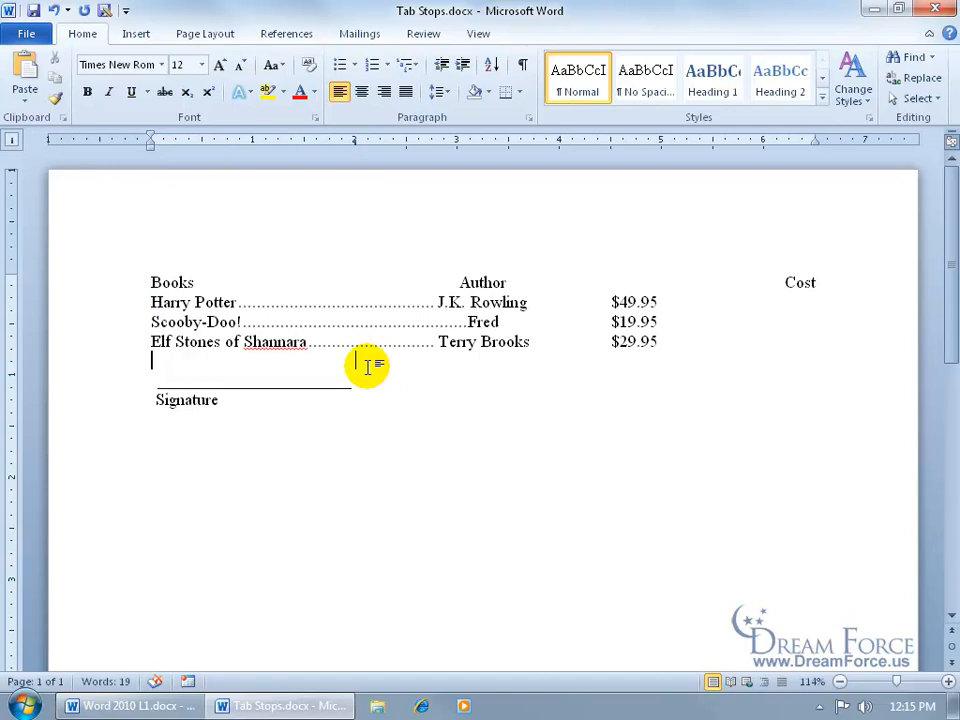
Replace the signature line's 2-inch left tab stop with a bar tab stop at 2 inches and tab across the line.
click(324, 377)
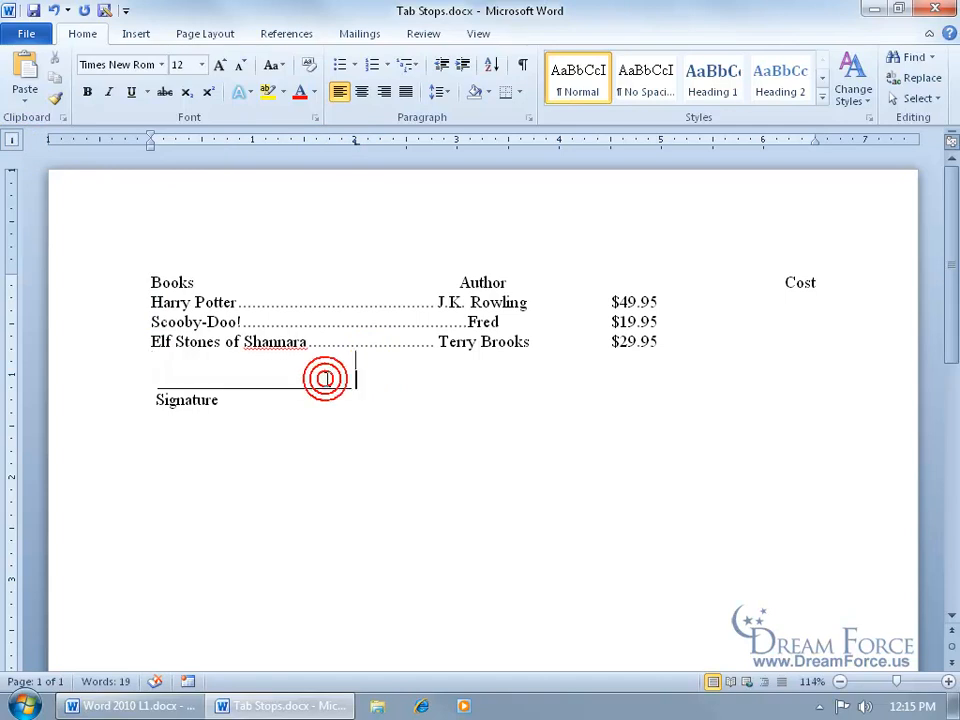
click(11, 140)
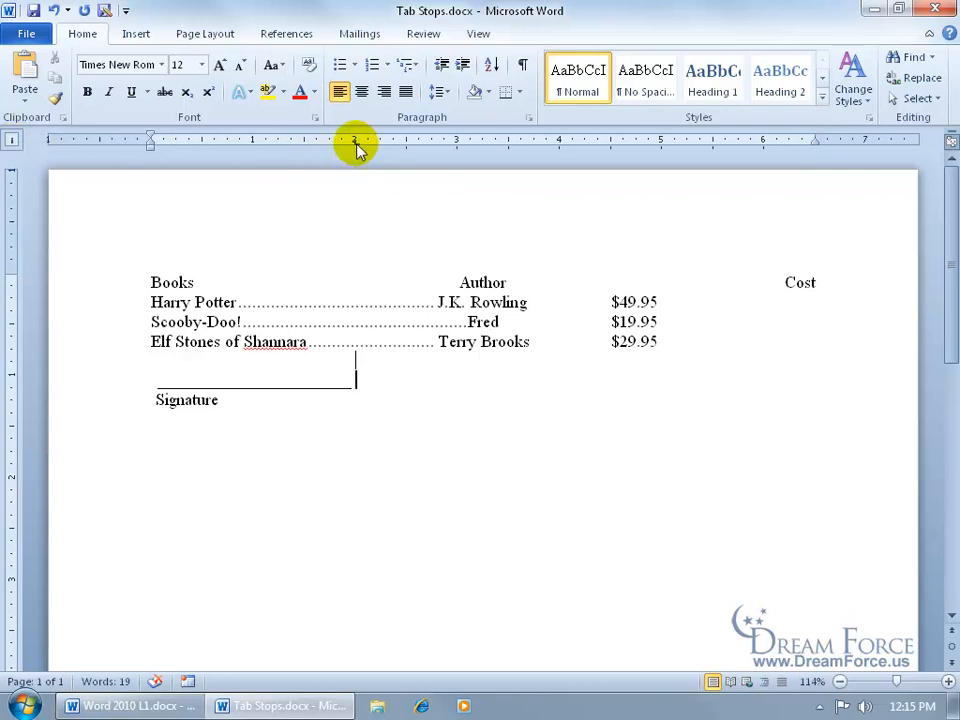
drag(362, 146, 356, 141)
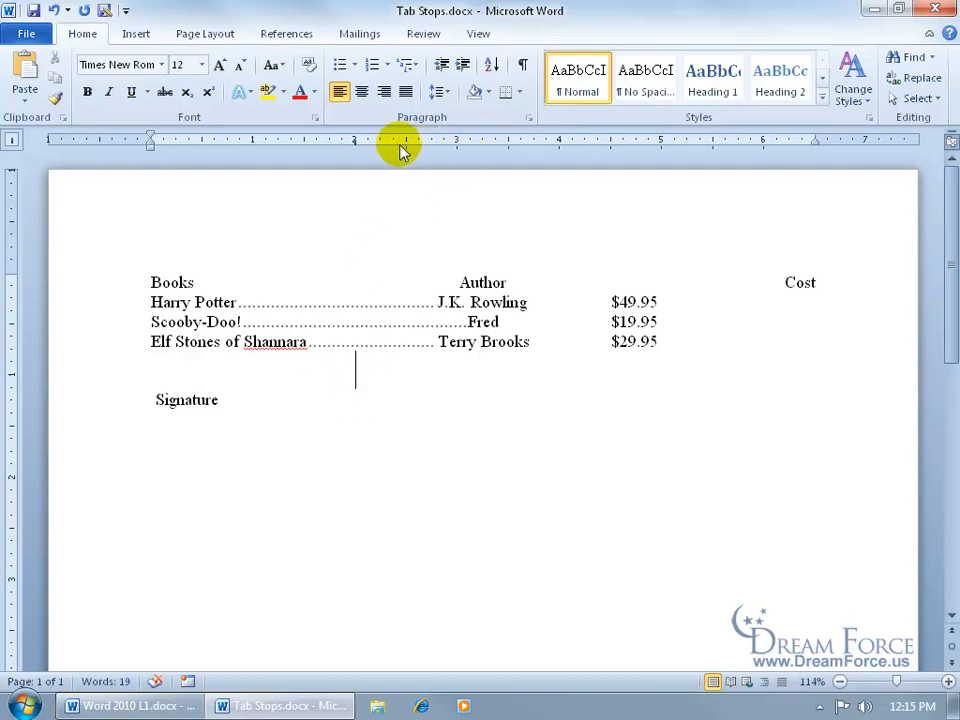
key(Tab)
key(Tab)
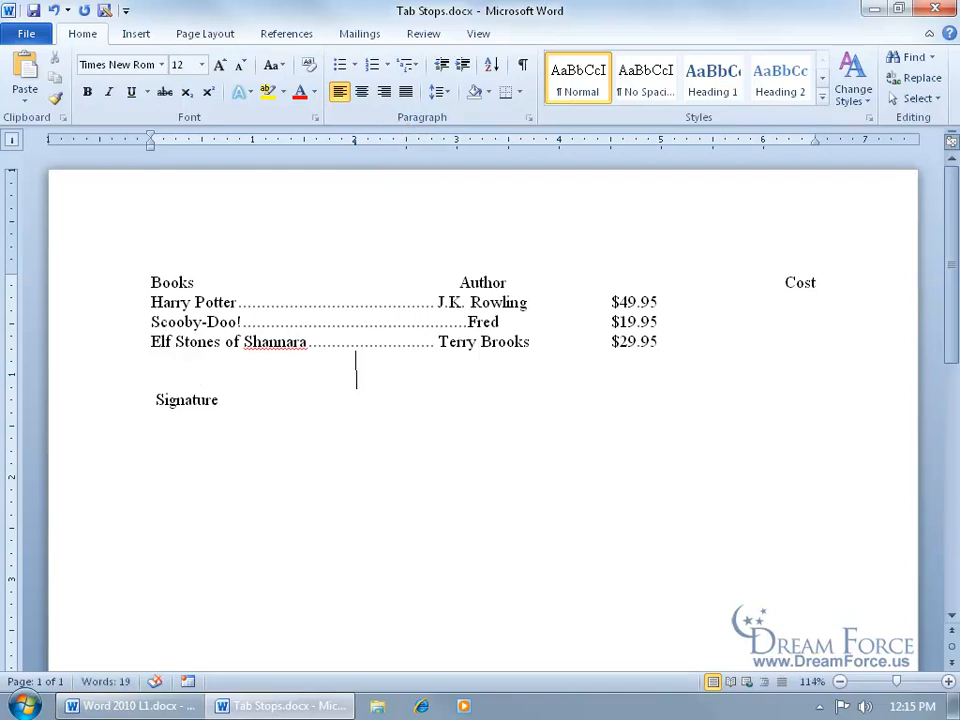